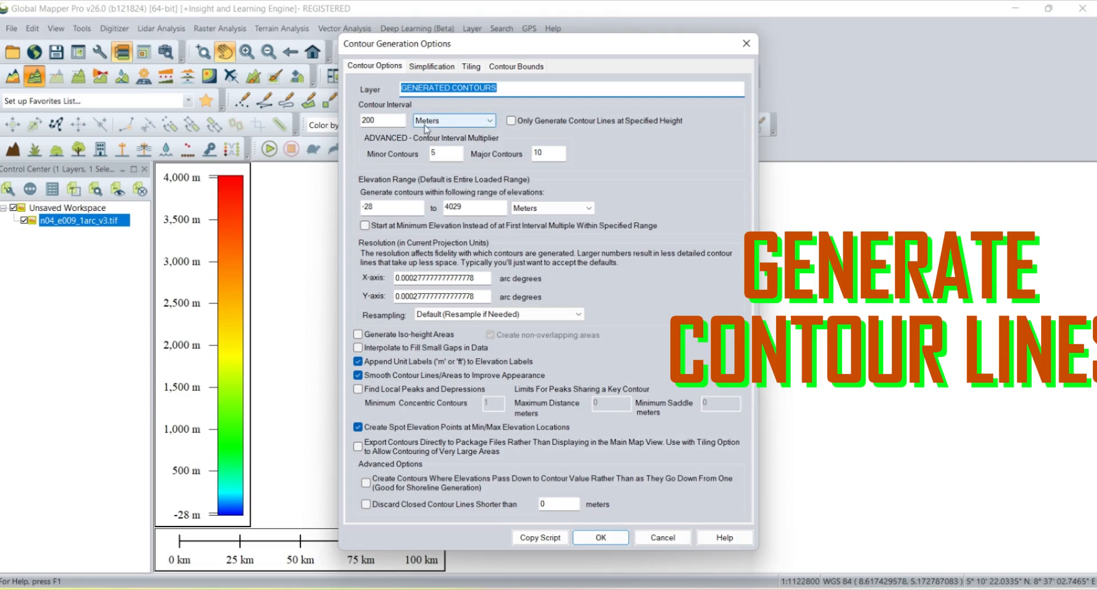
# - Set the contour interval to 75 meters and generate the contours
pyautogui.click(371, 120)
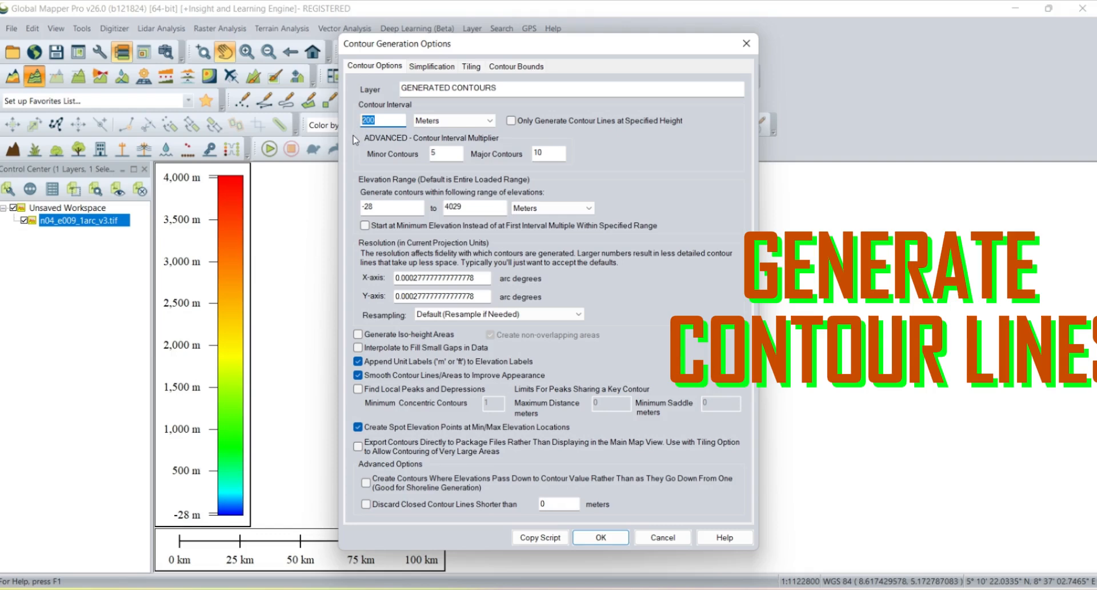
pyautogui.write('75')
pyautogui.click(601, 538)
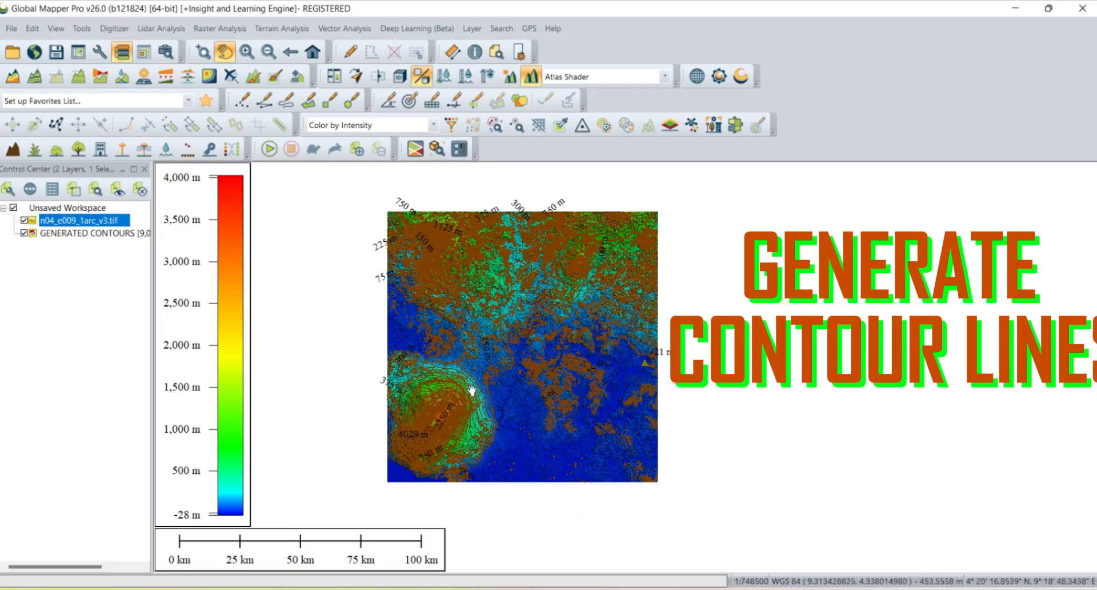
# - Zoom in and pan to inspect the generated contours over the shaded terrain around the summit
pyautogui.scroll(2, 472, 391)
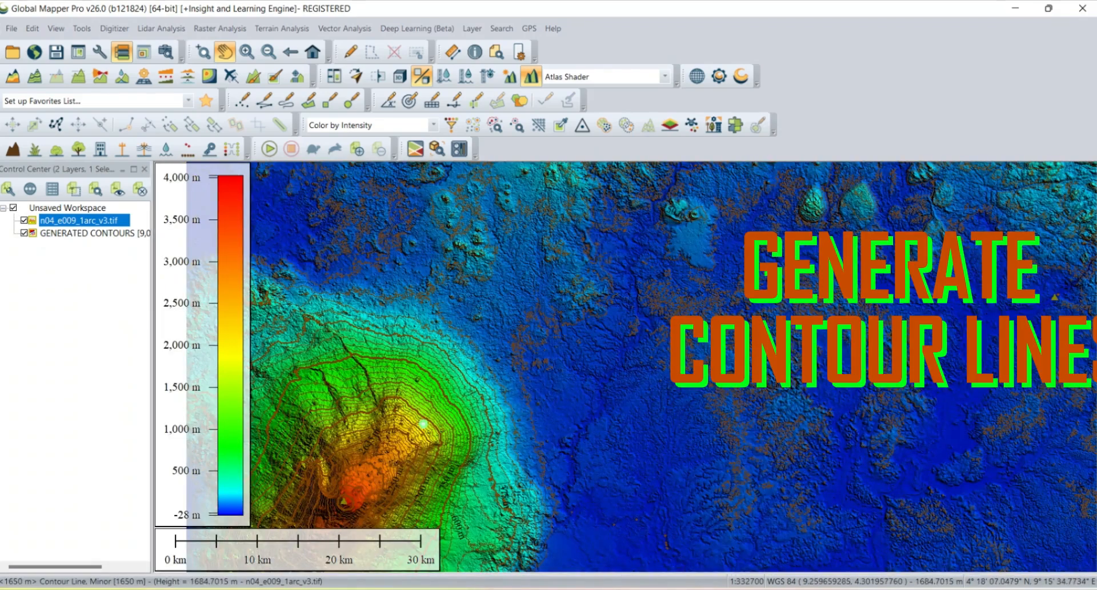
pyautogui.moveTo(426, 421); pyautogui.dragTo(583, 250)
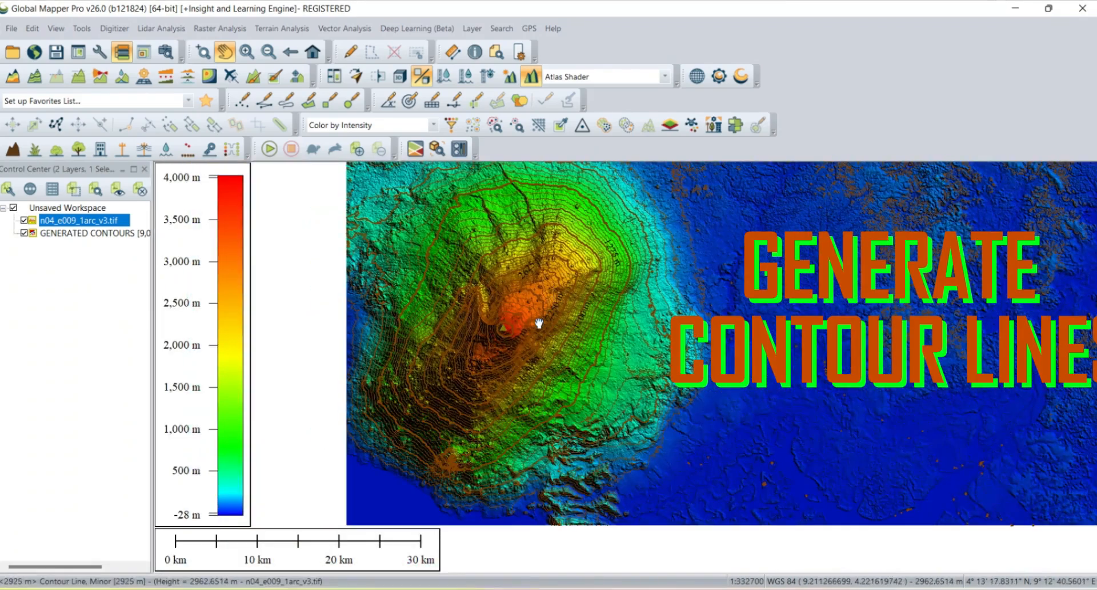
pyautogui.scroll(2, 537, 322)
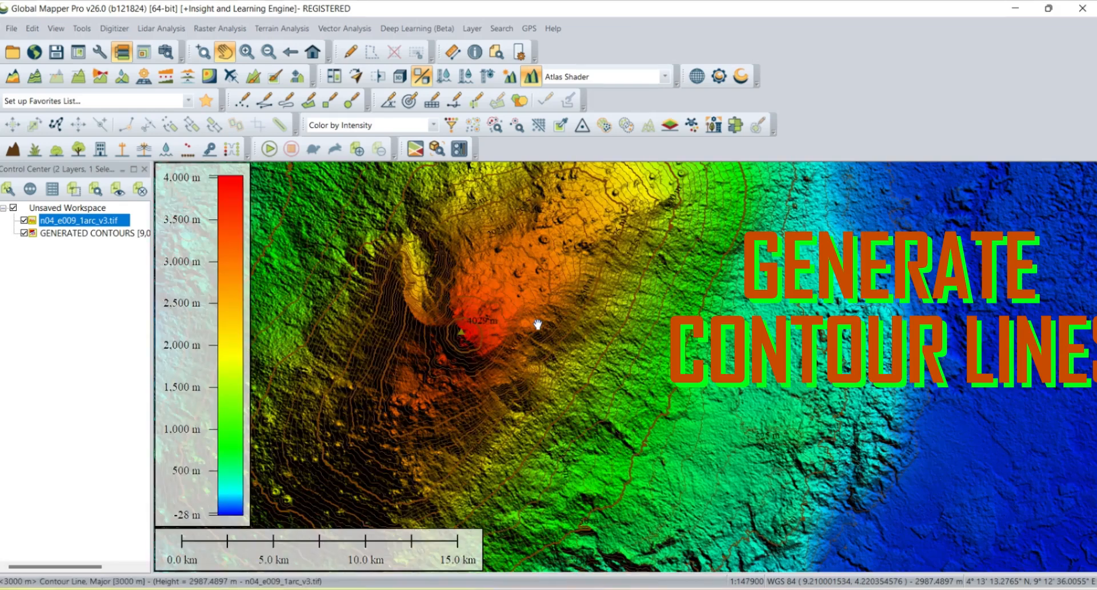
pyautogui.scroll(2, 537, 324)
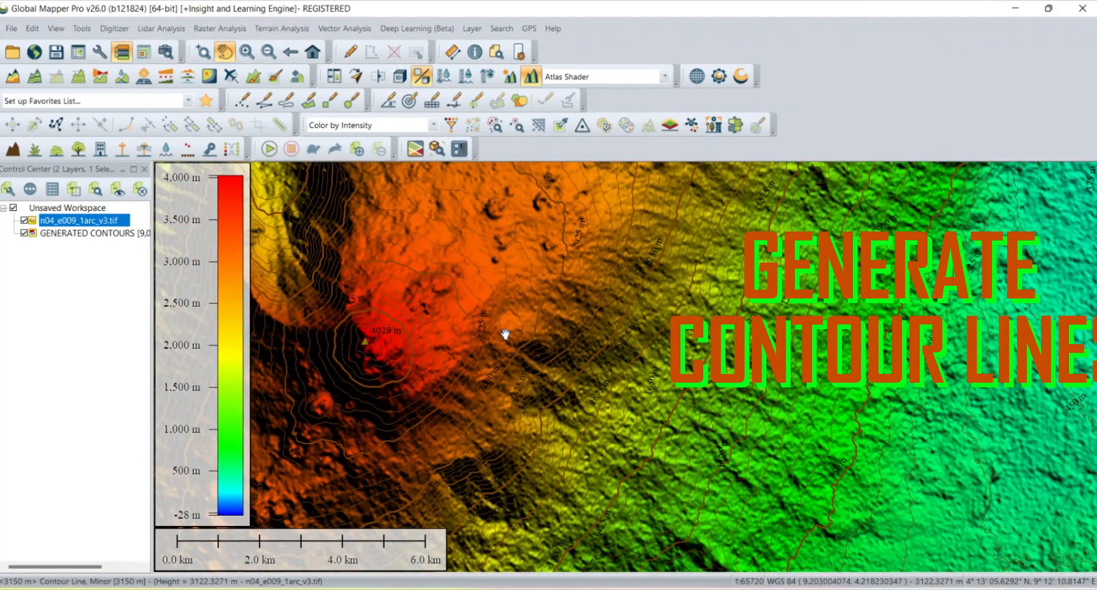
pyautogui.scroll(1, 553, 331)
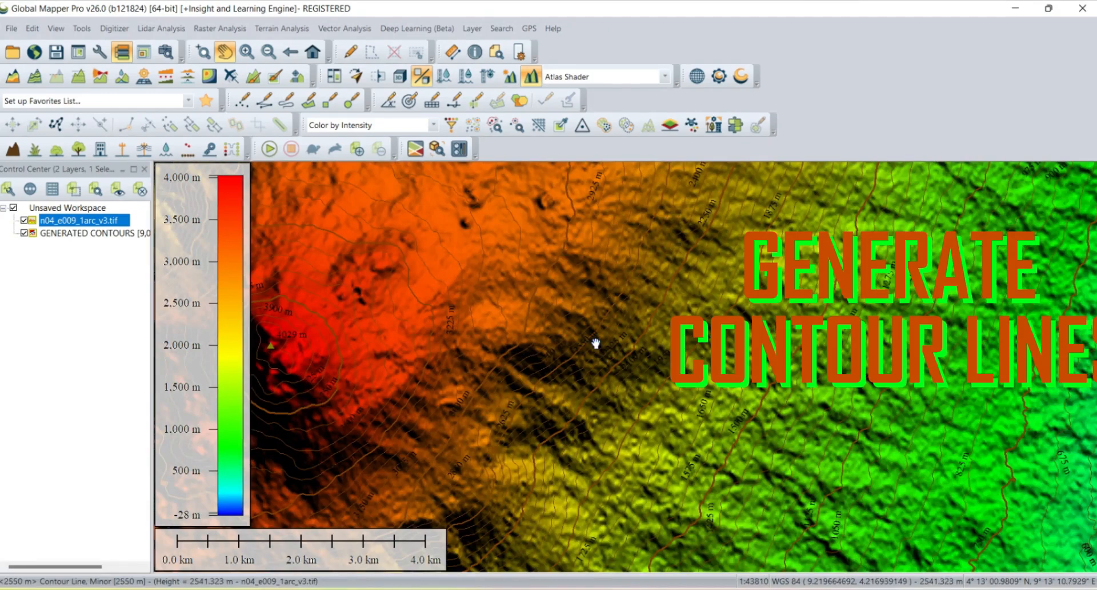
pyautogui.moveTo(480, 331); pyautogui.dragTo(701, 331)
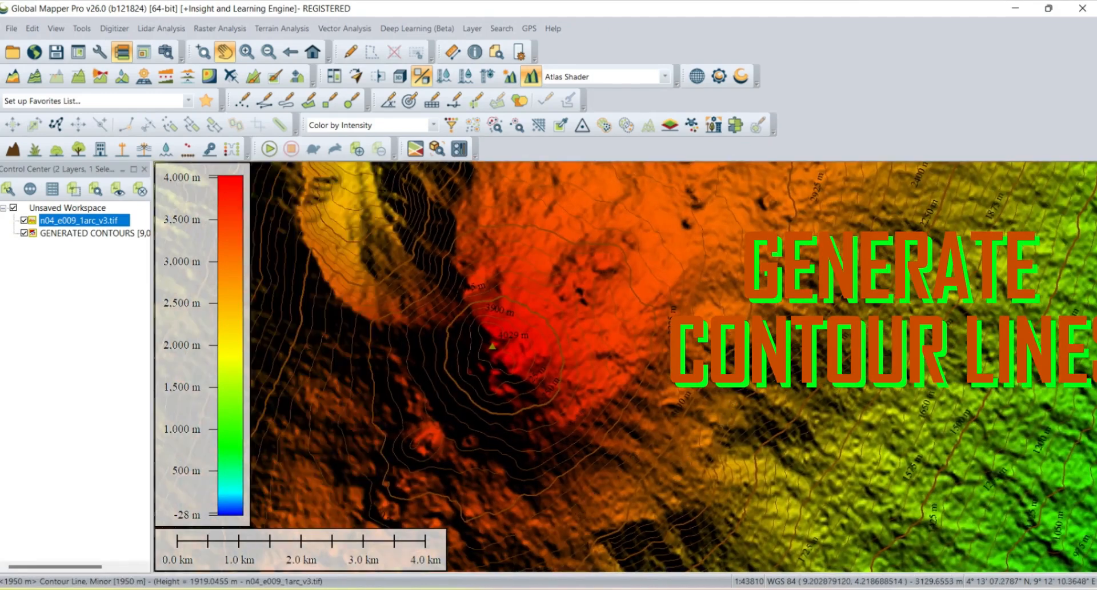
# - Set the Control Center background colour for the GENERATED CONTOURS layer to white
pyautogui.rightClick(54, 236)
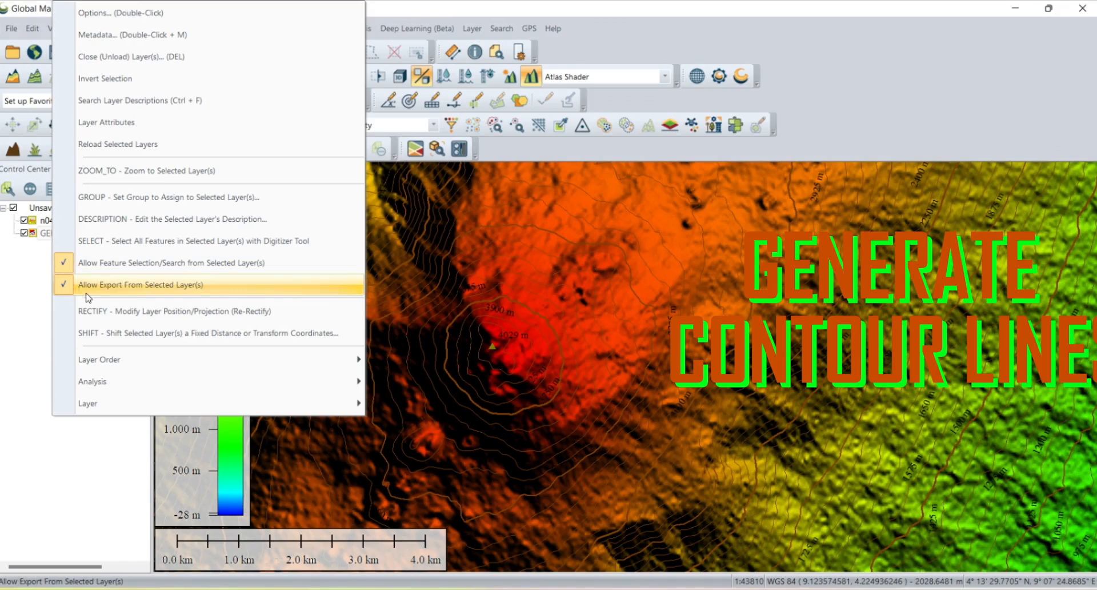
pyautogui.moveTo(98, 389)
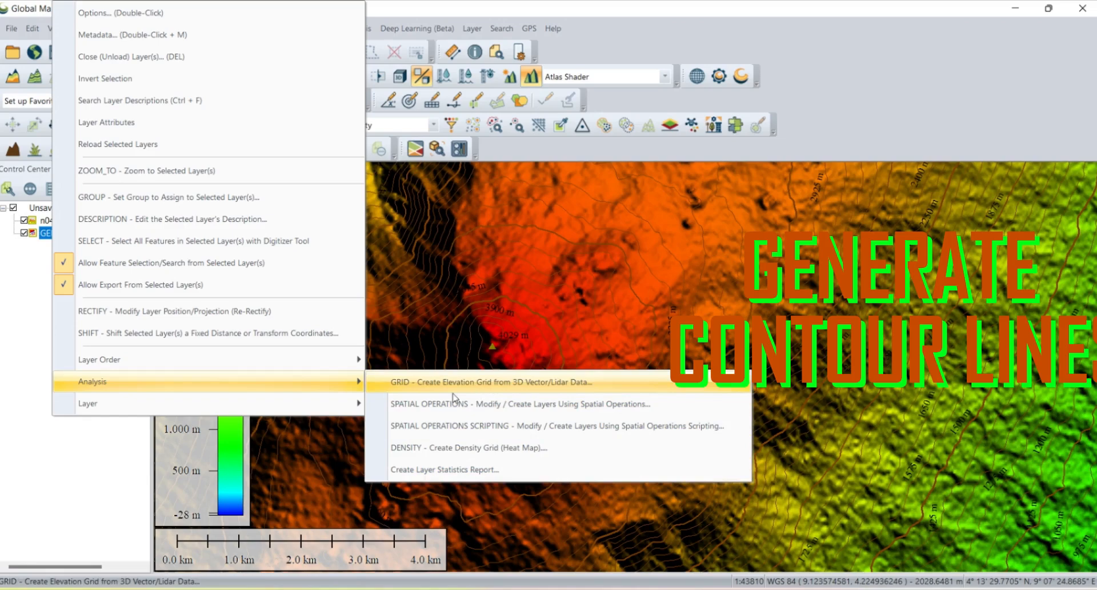
pyautogui.moveTo(93, 407)
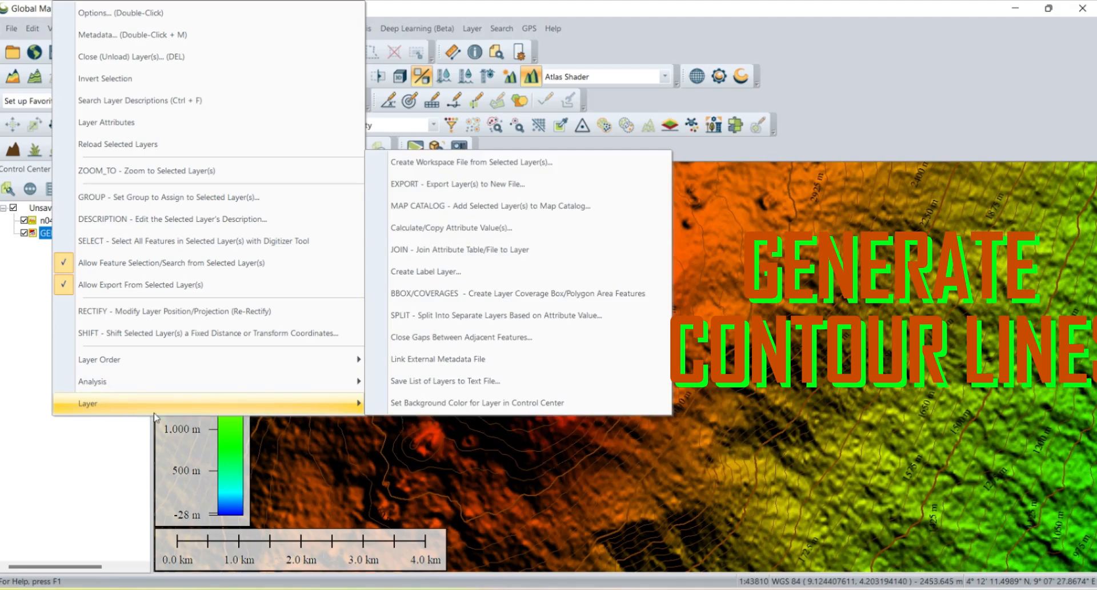
pyautogui.click(438, 402)
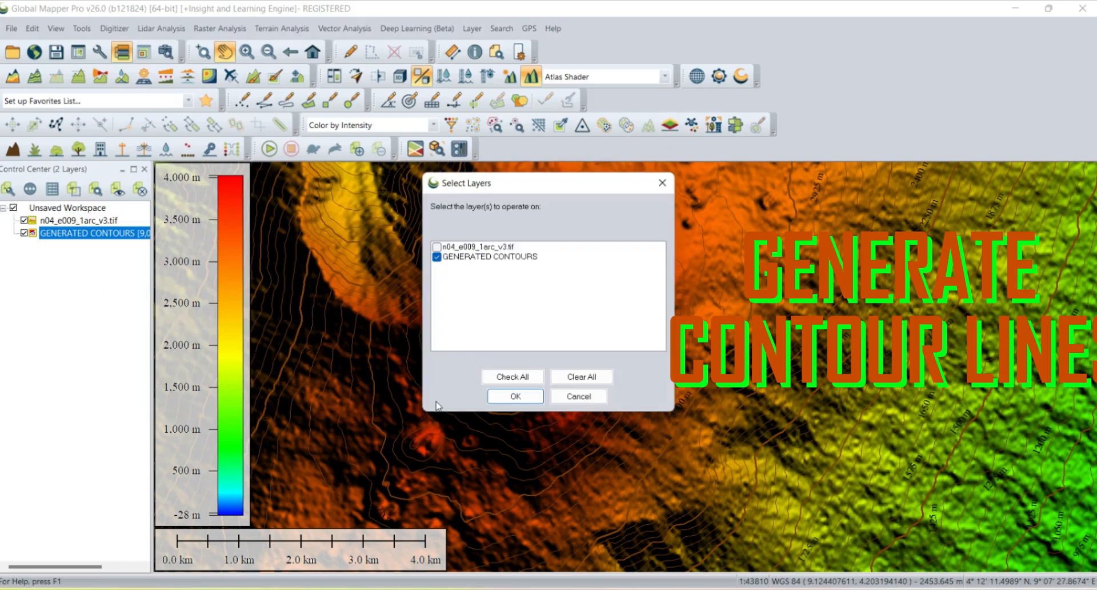
pyautogui.click(517, 396)
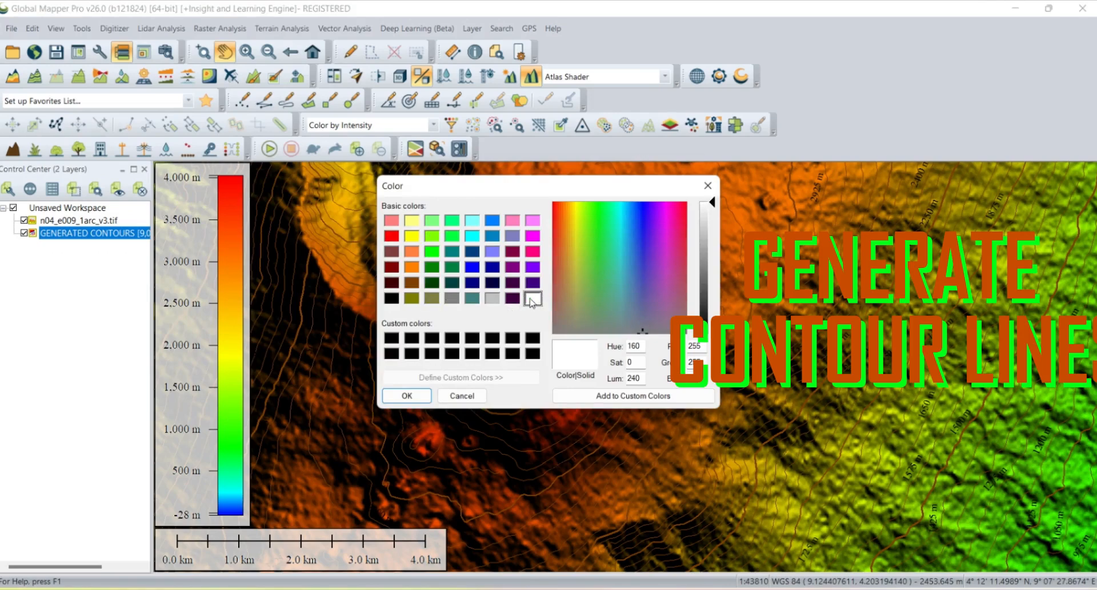
pyautogui.click(404, 394)
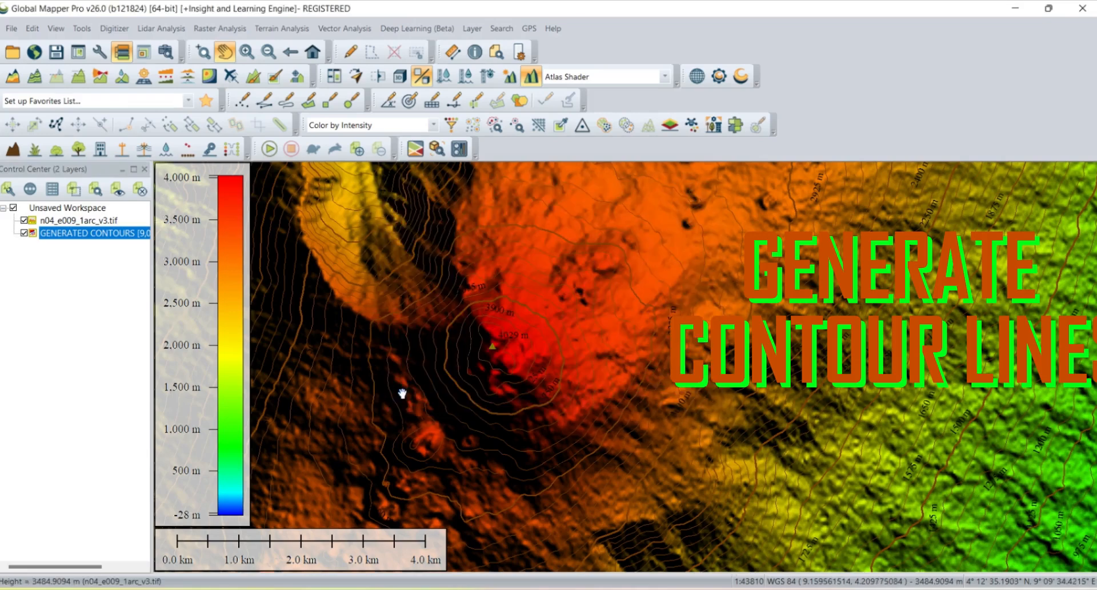
# - Hide the n04_e009_1arc_v3.tif elevation layer so only the contour lines are displayed
pyautogui.scroll(-2, 417, 355)
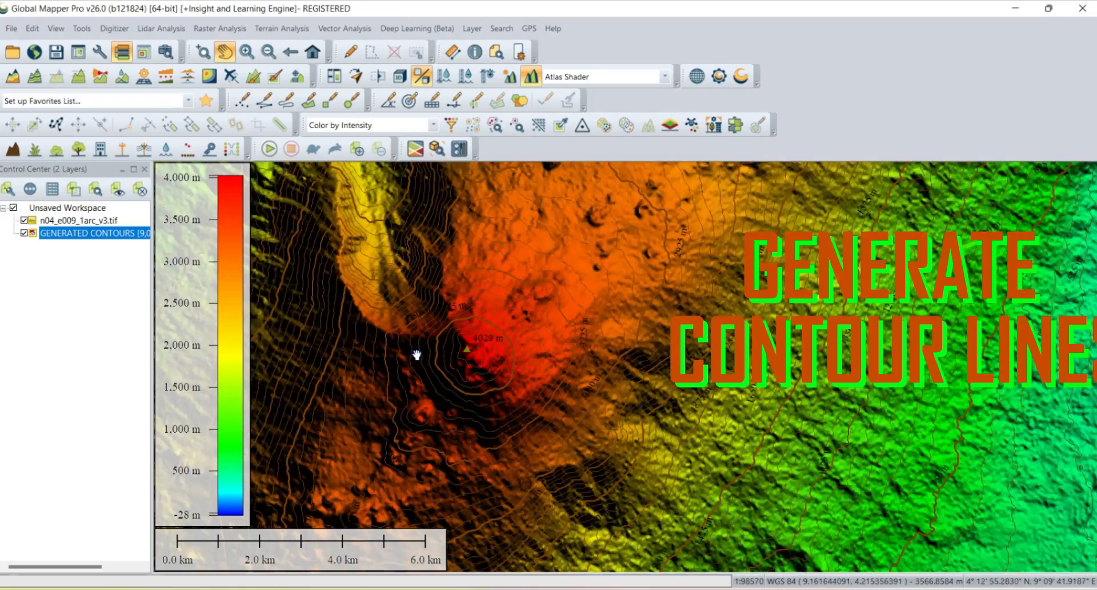
pyautogui.scroll(2, 449, 362)
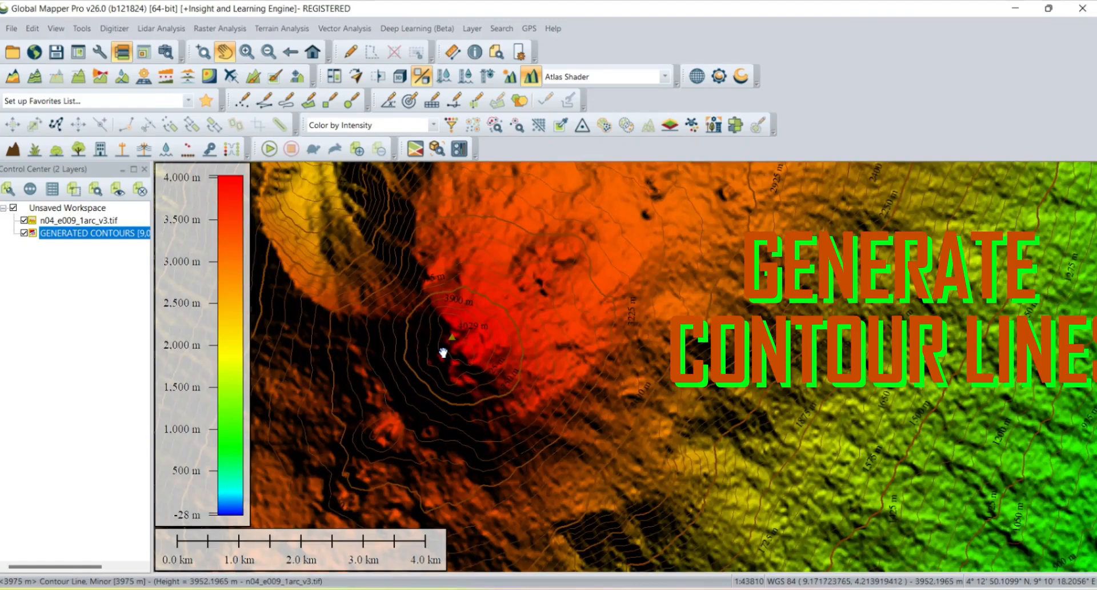
pyautogui.moveTo(436, 335); pyautogui.dragTo(674, 436)
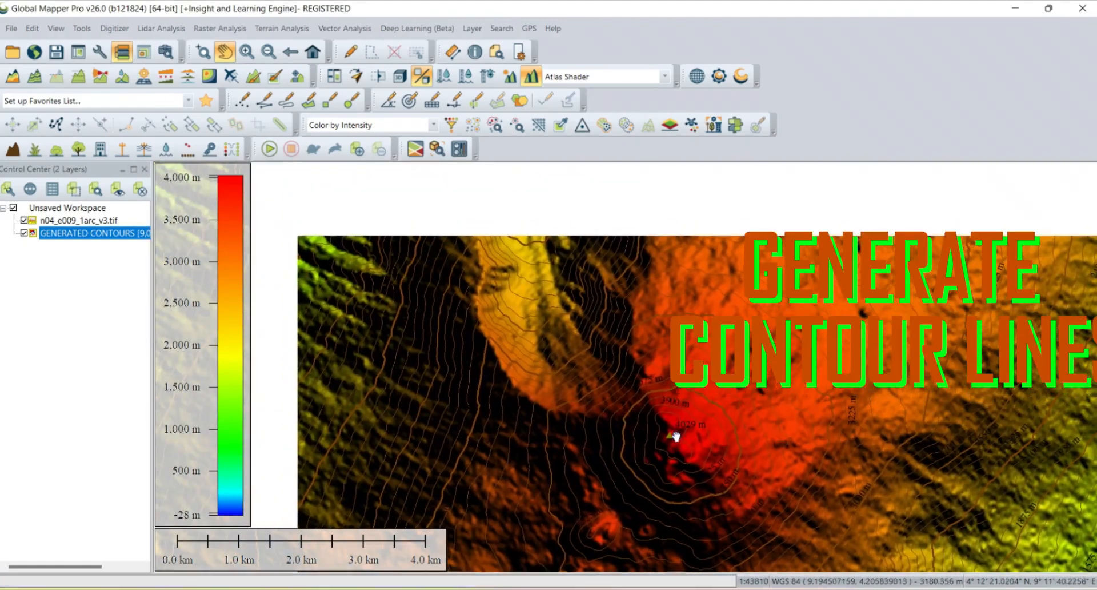
pyautogui.moveTo(571, 350); pyautogui.dragTo(519, 465)
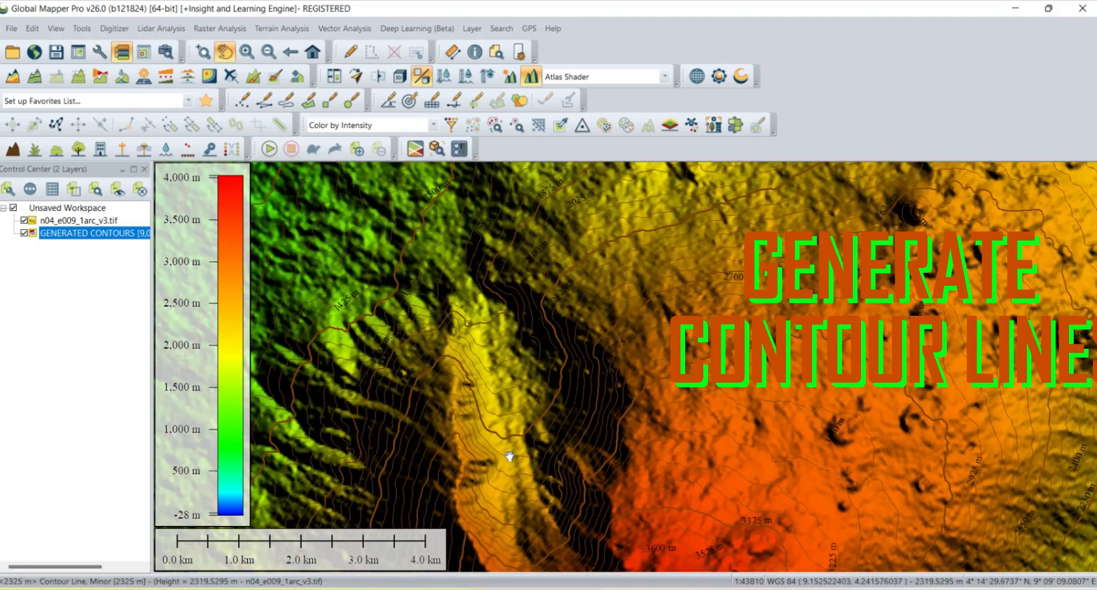
pyautogui.moveTo(492, 369); pyautogui.dragTo(419, 506)
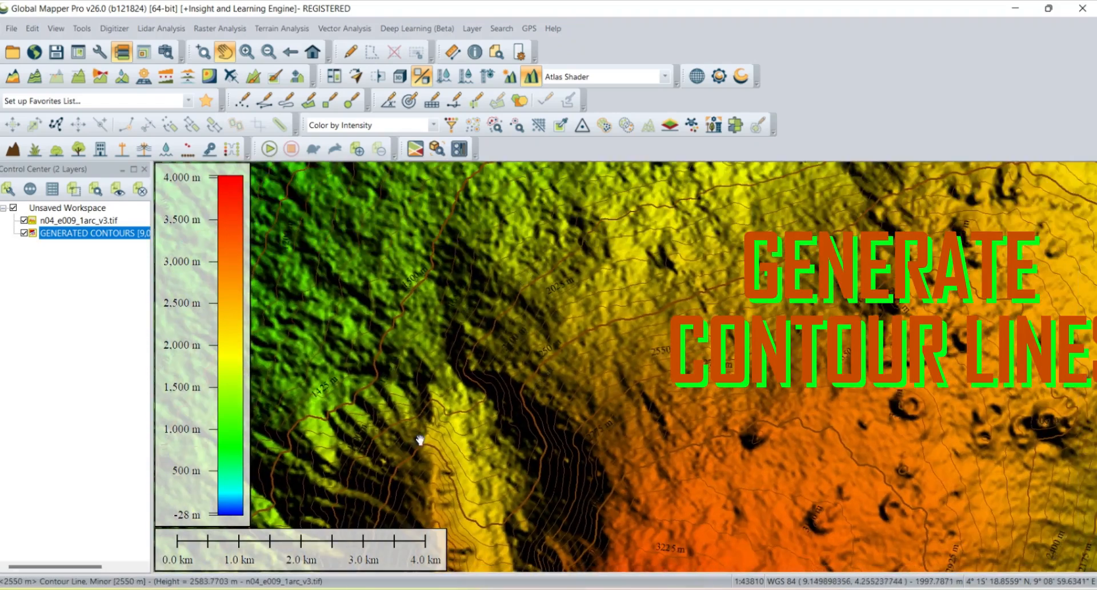
pyautogui.click(24, 222)
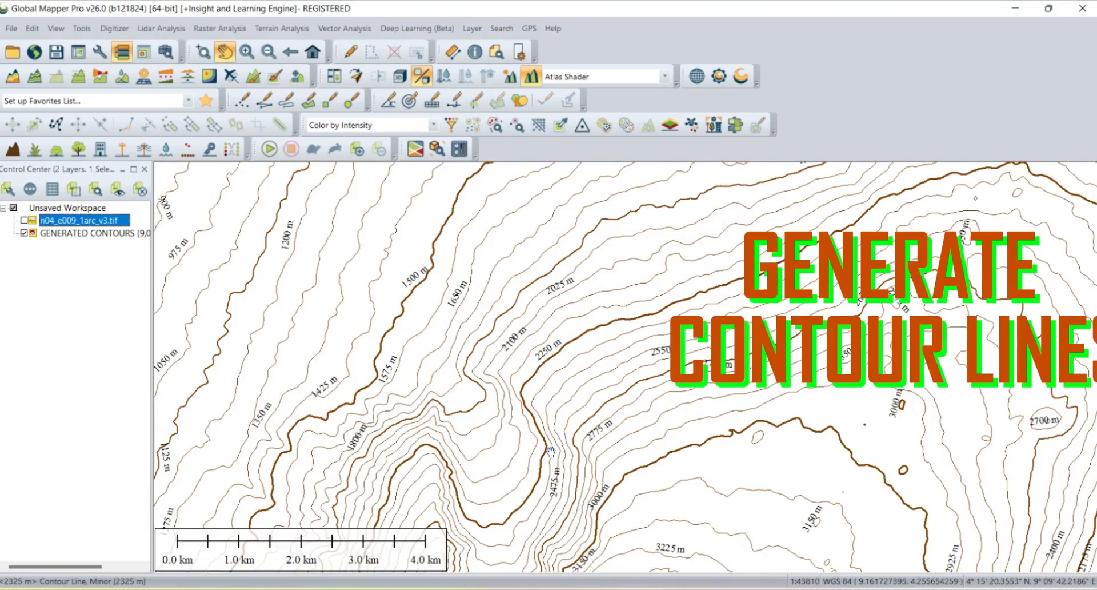
# - Zoom in on the summit to examine the contour lines and their elevation labels
pyautogui.moveTo(551, 404); pyautogui.dragTo(551, 345)
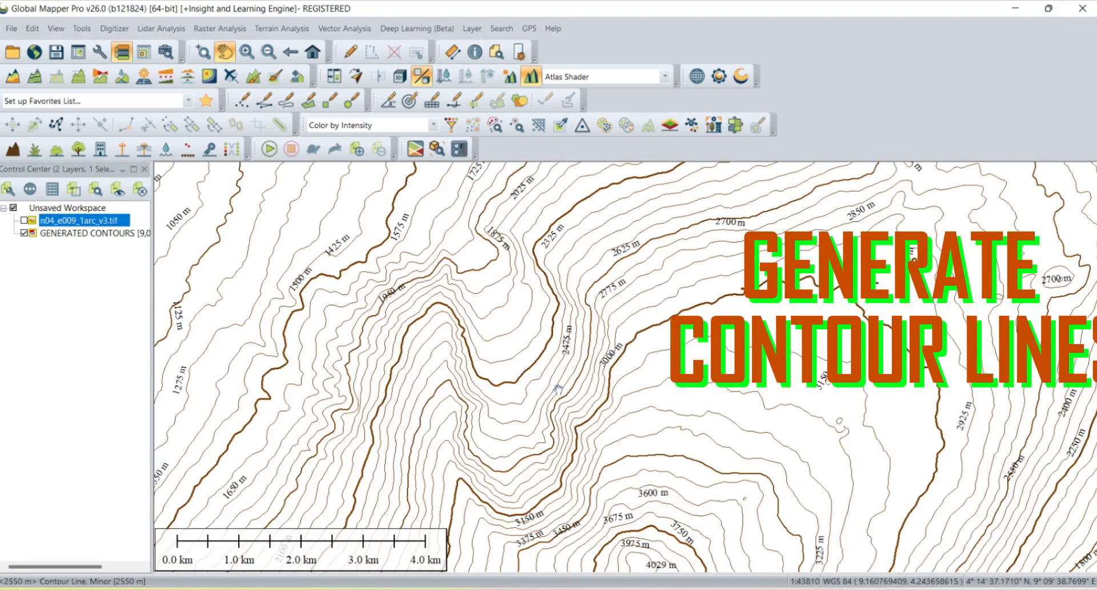
pyautogui.scroll(-2, 559, 395)
pyautogui.scroll(-2, 562, 415)
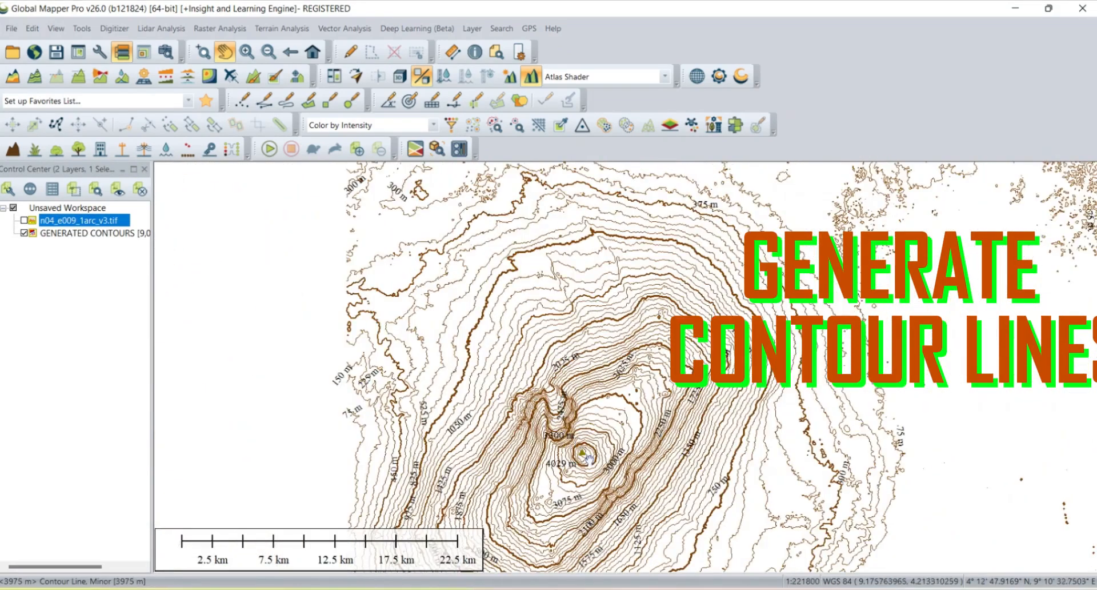
pyautogui.scroll(1, 598, 465)
pyautogui.scroll(4, 597, 464)
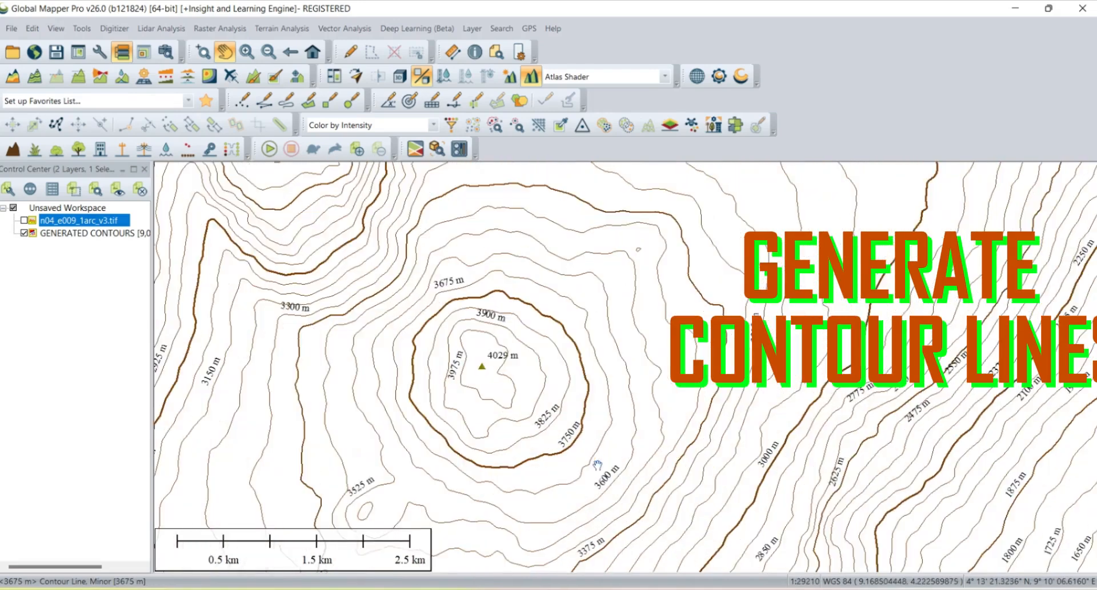
pyautogui.scroll(3, 494, 392)
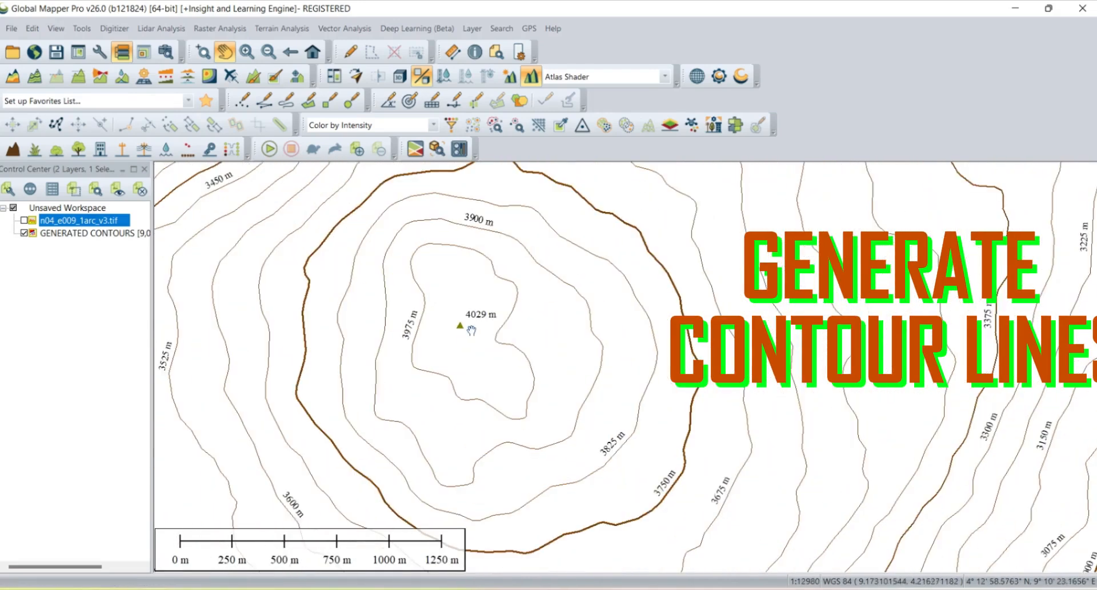
pyautogui.scroll(-6, 464, 333)
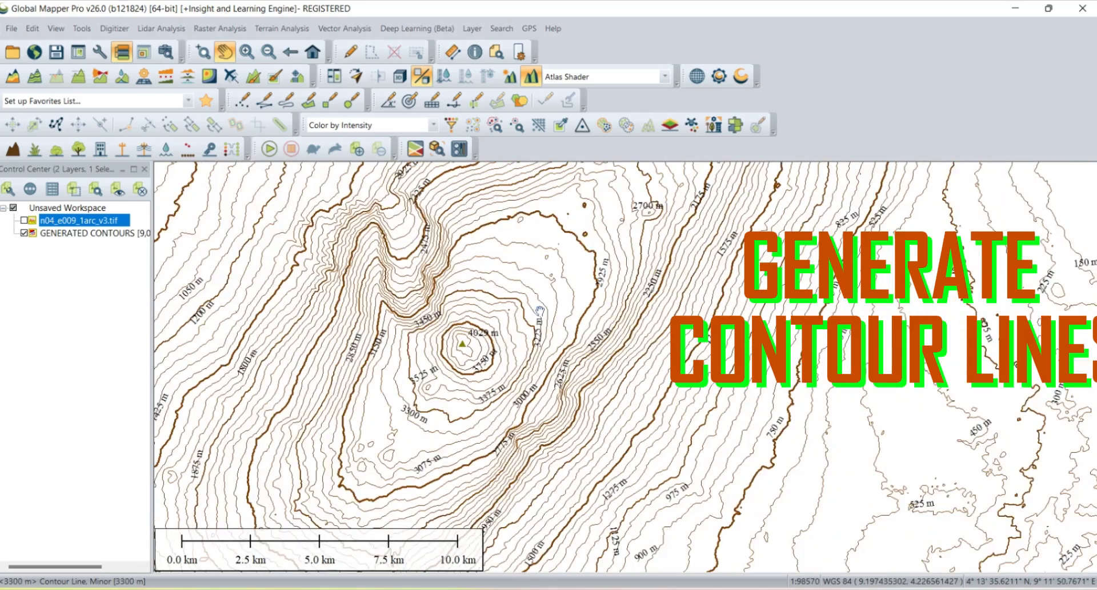
# - Pan and zoom across the flanks and lowlands to examine the contour lines over the whole area
pyautogui.moveTo(579, 239); pyautogui.dragTo(632, 480)
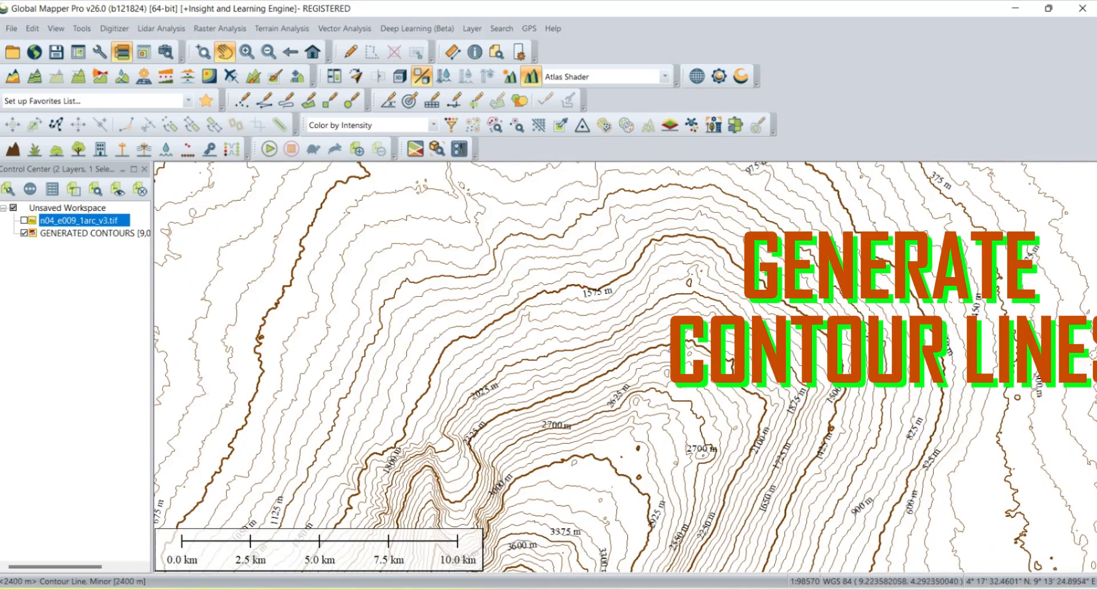
pyautogui.moveTo(825, 222); pyautogui.dragTo(583, 406)
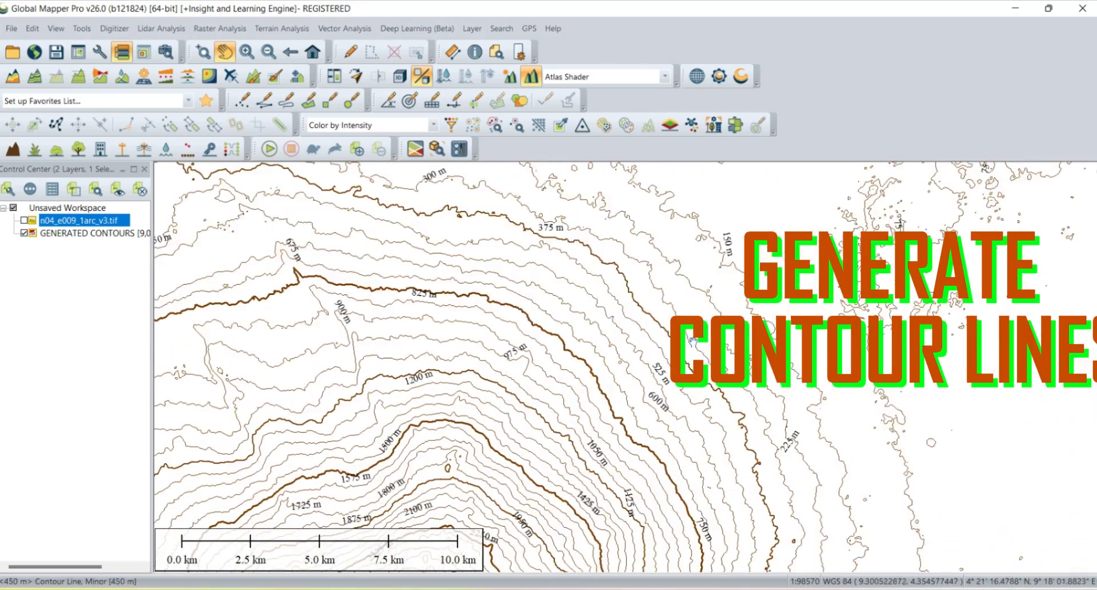
pyautogui.moveTo(737, 322); pyautogui.dragTo(605, 538)
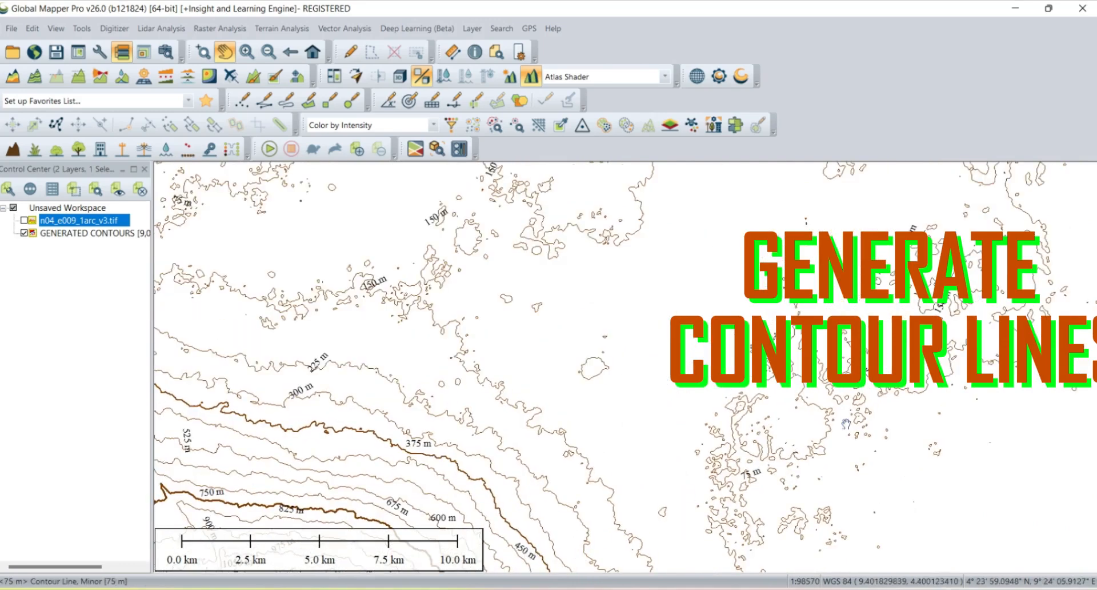
pyautogui.moveTo(606, 537); pyautogui.dragTo(845, 579)
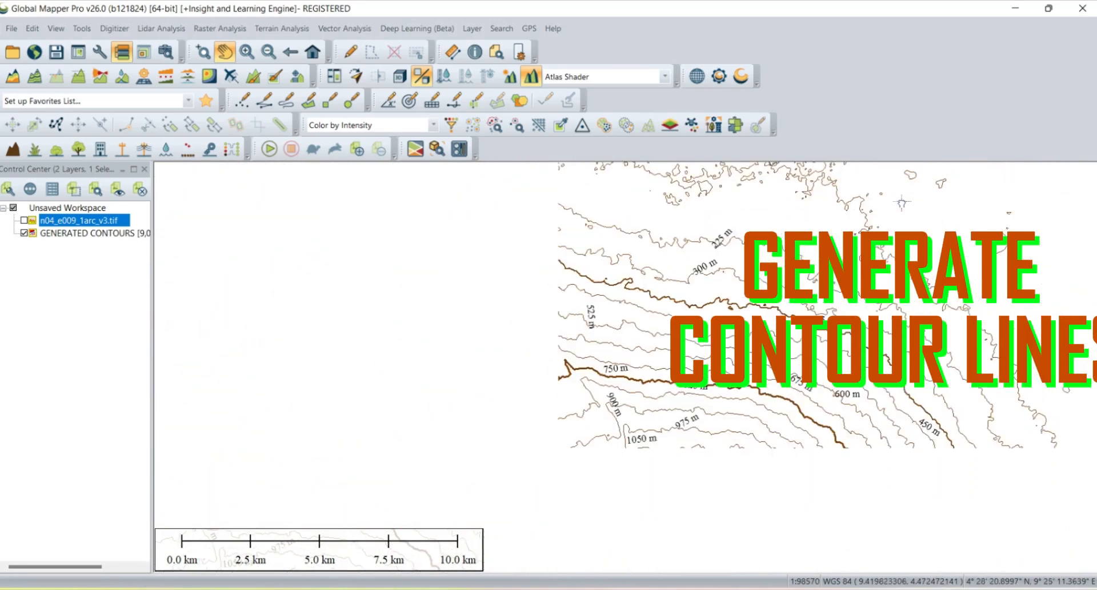
pyautogui.moveTo(400, 257); pyautogui.dragTo(645, 259)
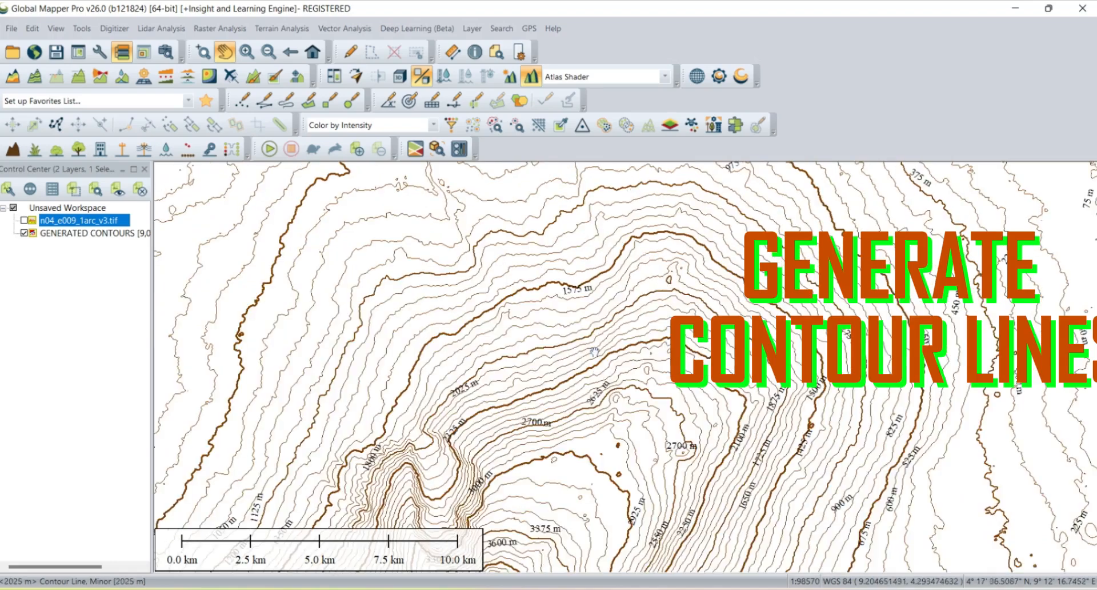
pyautogui.scroll(-3, 600, 394)
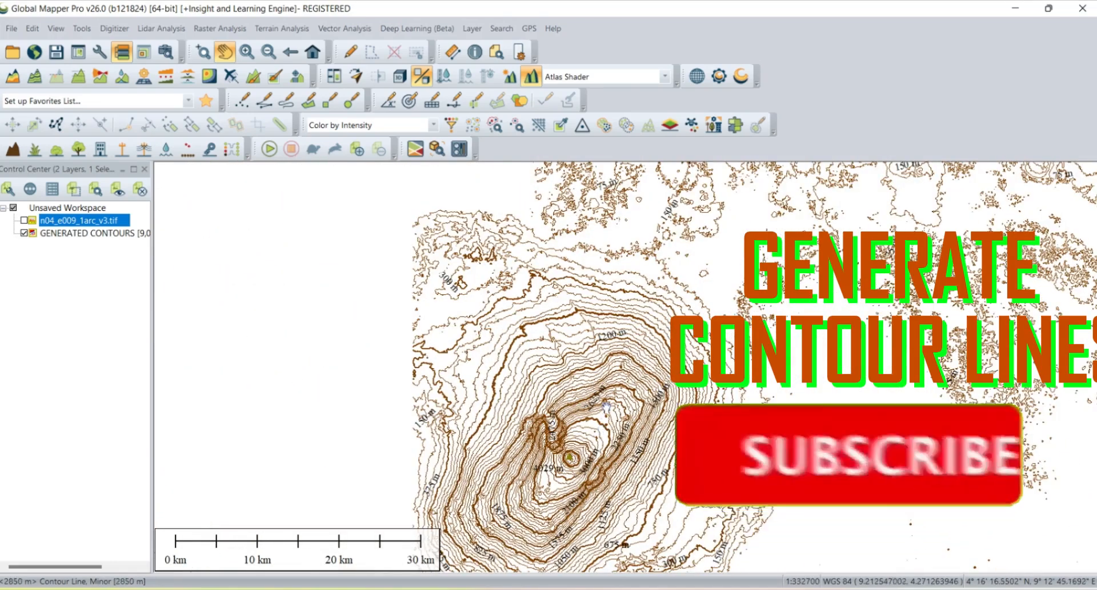
pyautogui.moveTo(600, 426); pyautogui.dragTo(381, 358)
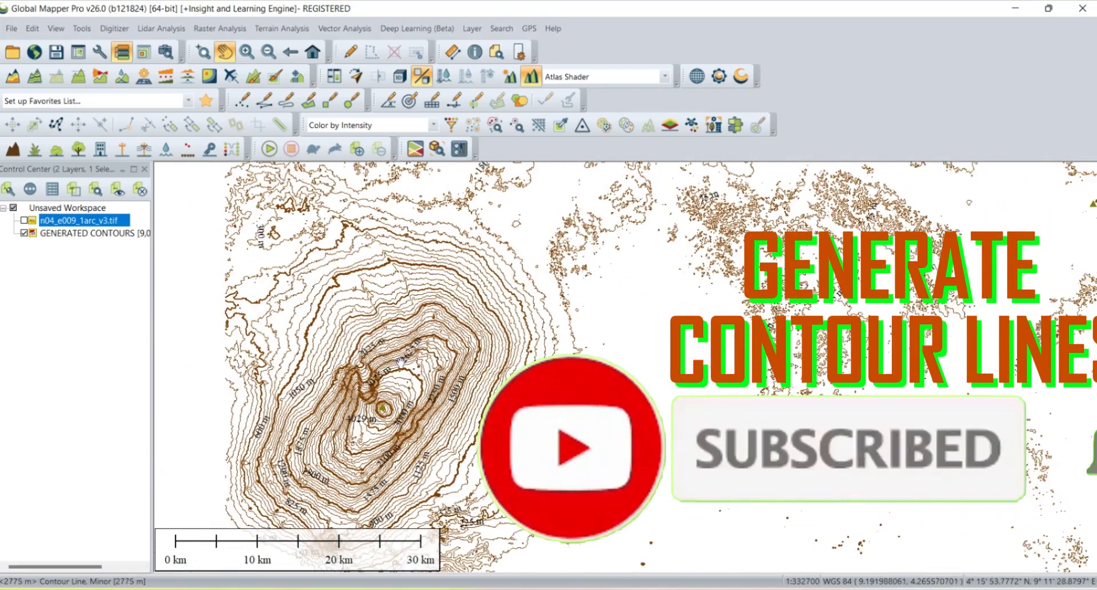
pyautogui.scroll(-2, 400, 360)
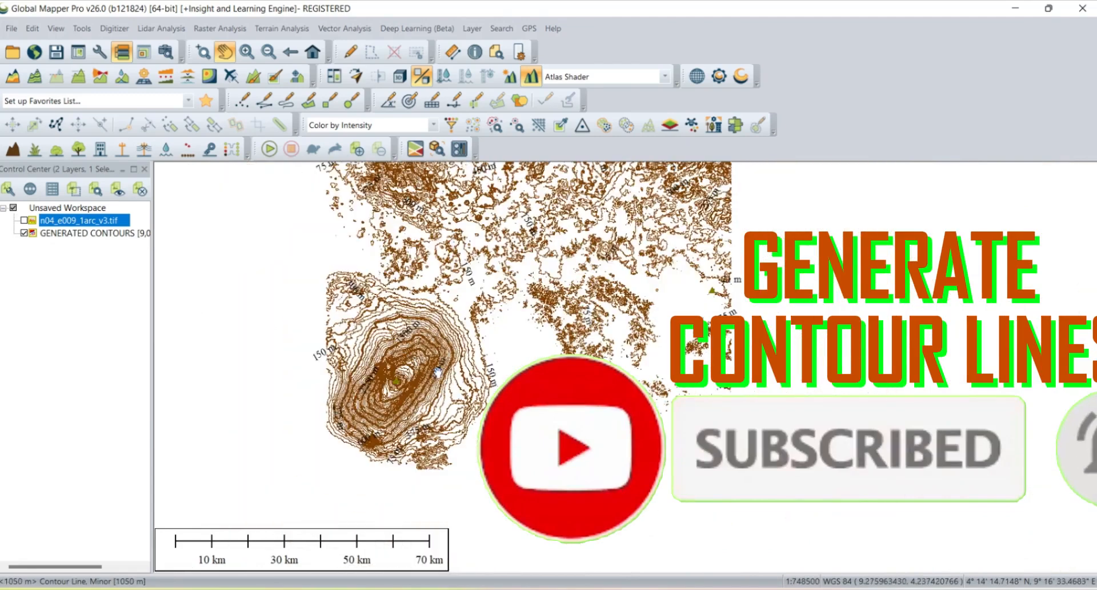
pyautogui.scroll(3, 435, 371)
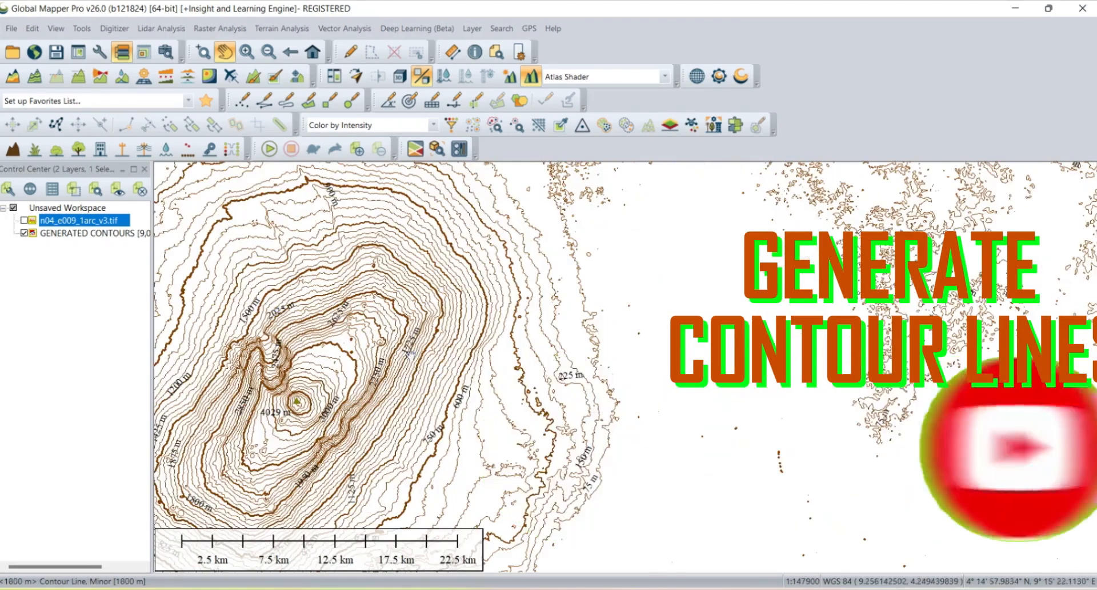
pyautogui.scroll(1, 434, 369)
pyautogui.moveTo(331, 350); pyautogui.dragTo(661, 380)
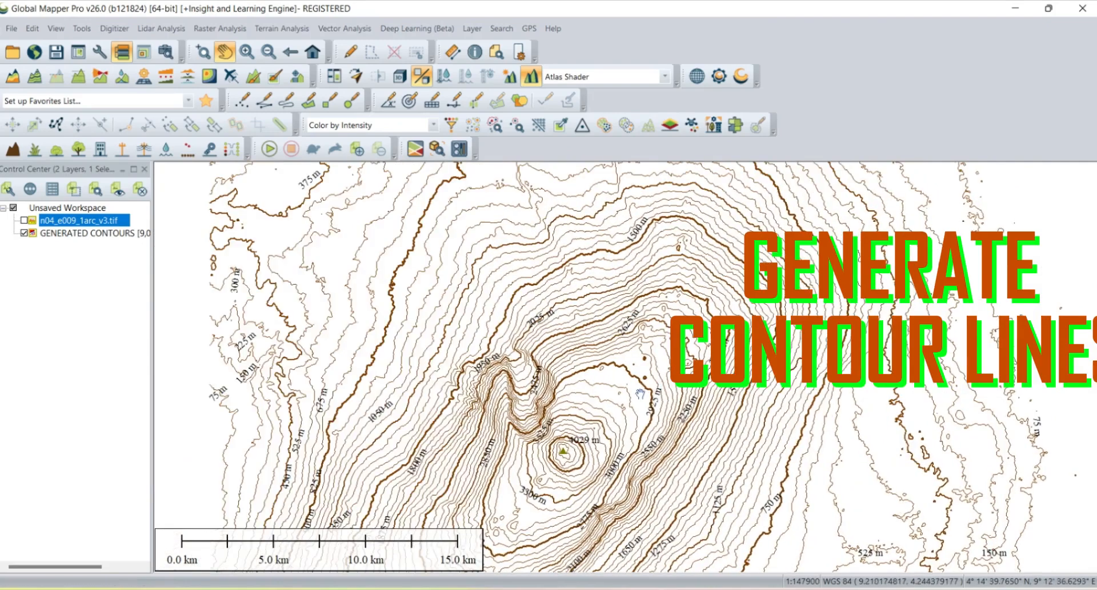
# - Zoom in closer on the summit to examine the contour lines and their labels
pyautogui.scroll(1, 640, 393)
pyautogui.scroll(1, 600, 420)
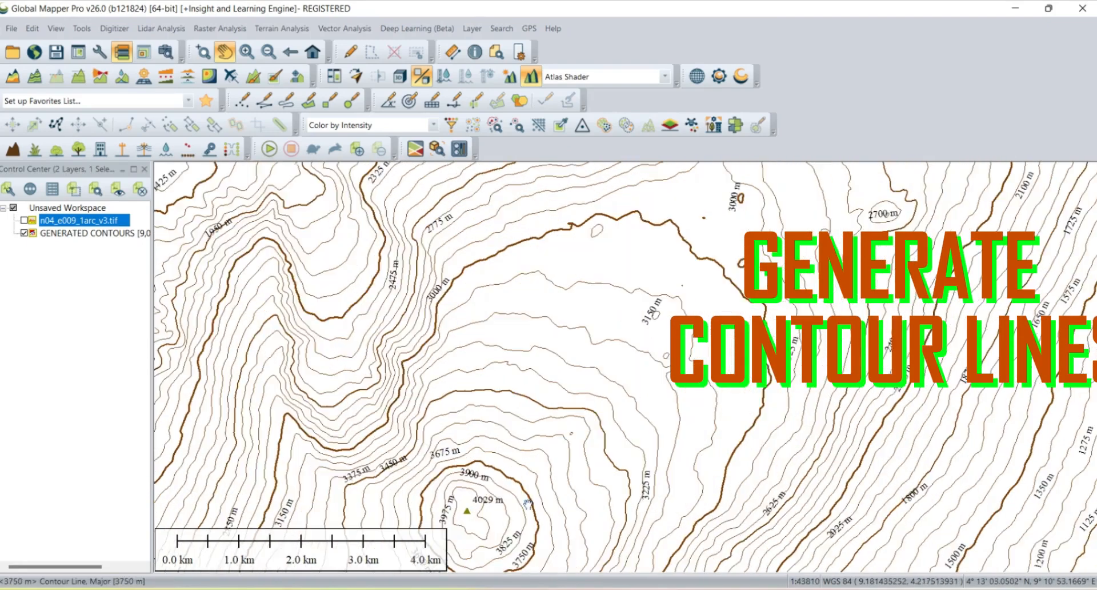
pyautogui.scroll(1, 528, 501)
pyautogui.moveTo(495, 526); pyautogui.dragTo(552, 383)
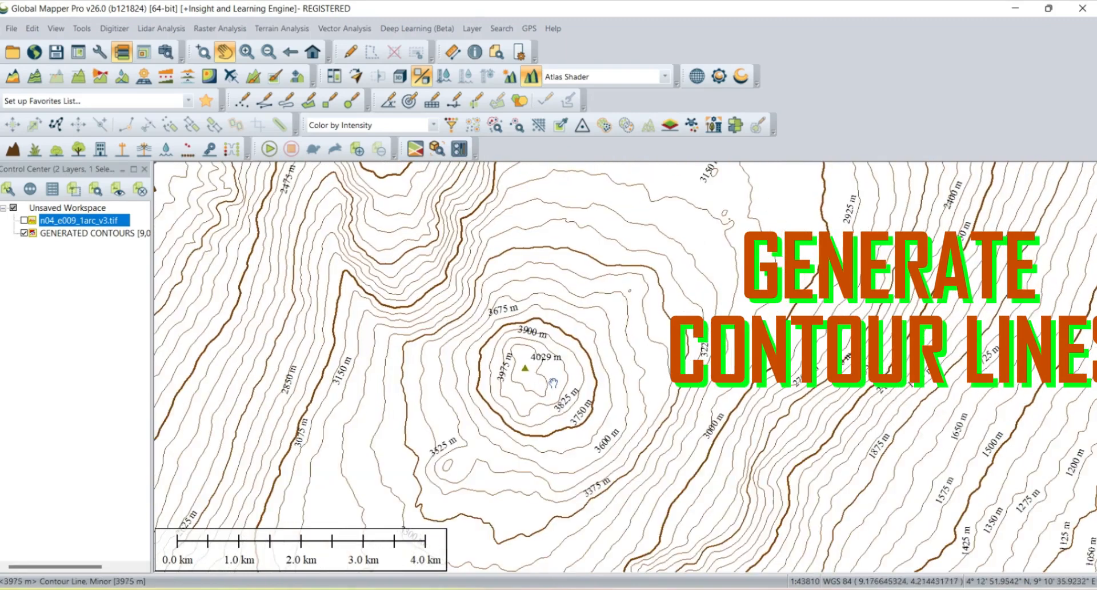
# - Show the n04_e009_1arc_v3.tif elevation layer again beneath the contour lines
pyautogui.click(23, 220)
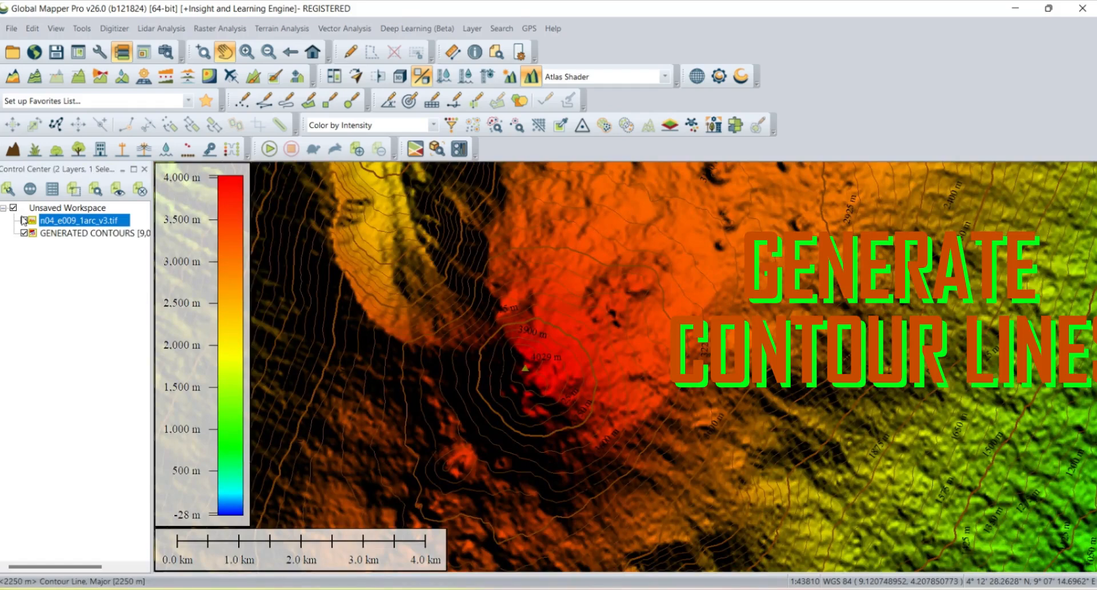
pyautogui.rightClick(66, 220)
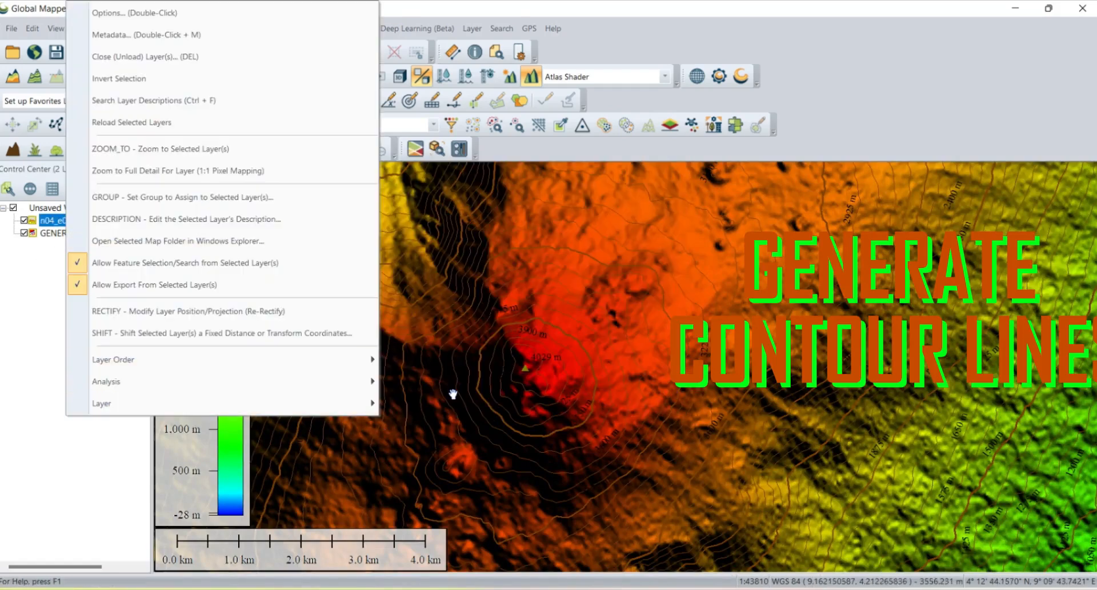
pyautogui.moveTo(352, 413)
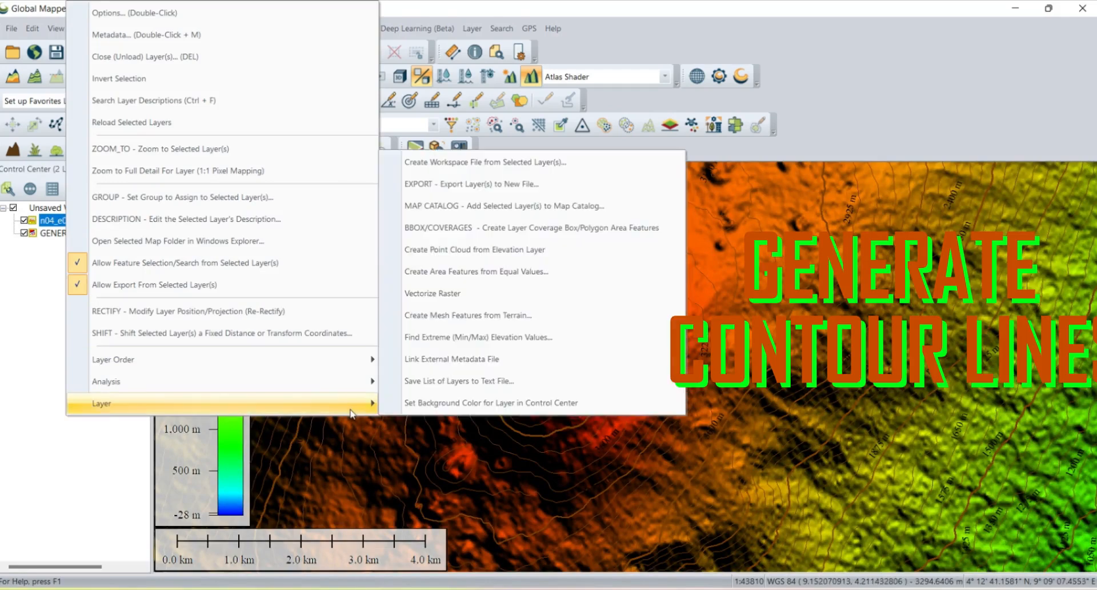
pyautogui.click(440, 403)
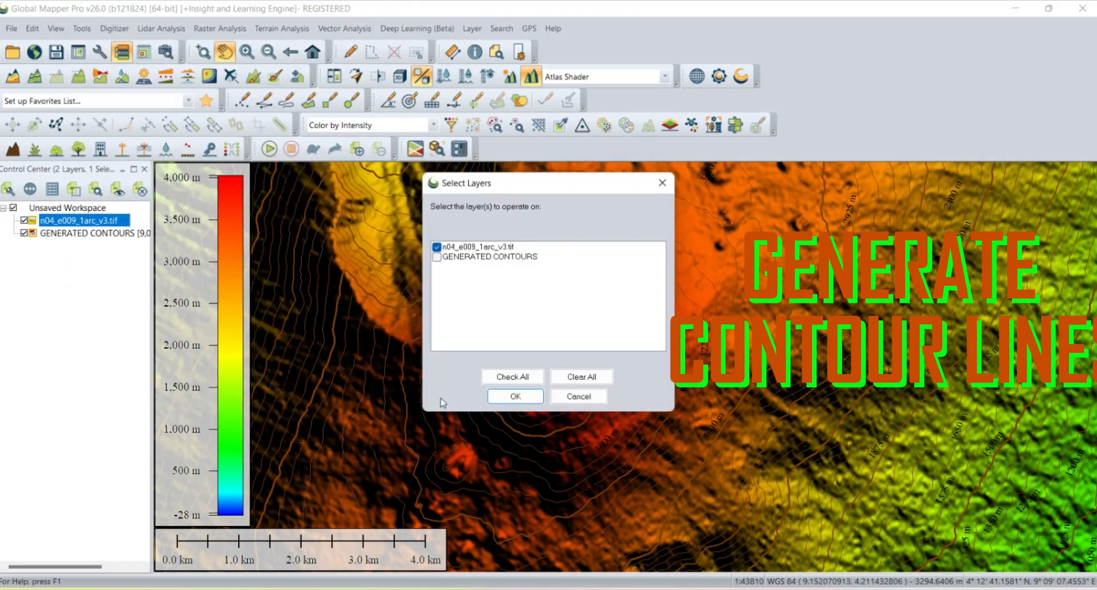
pyautogui.click(482, 248)
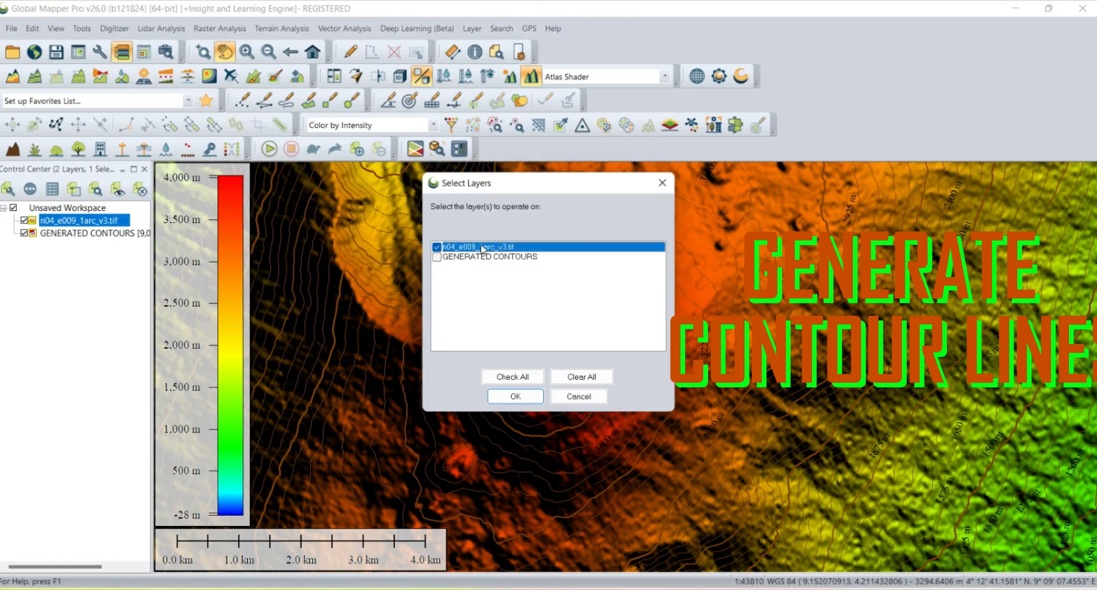
pyautogui.click(515, 396)
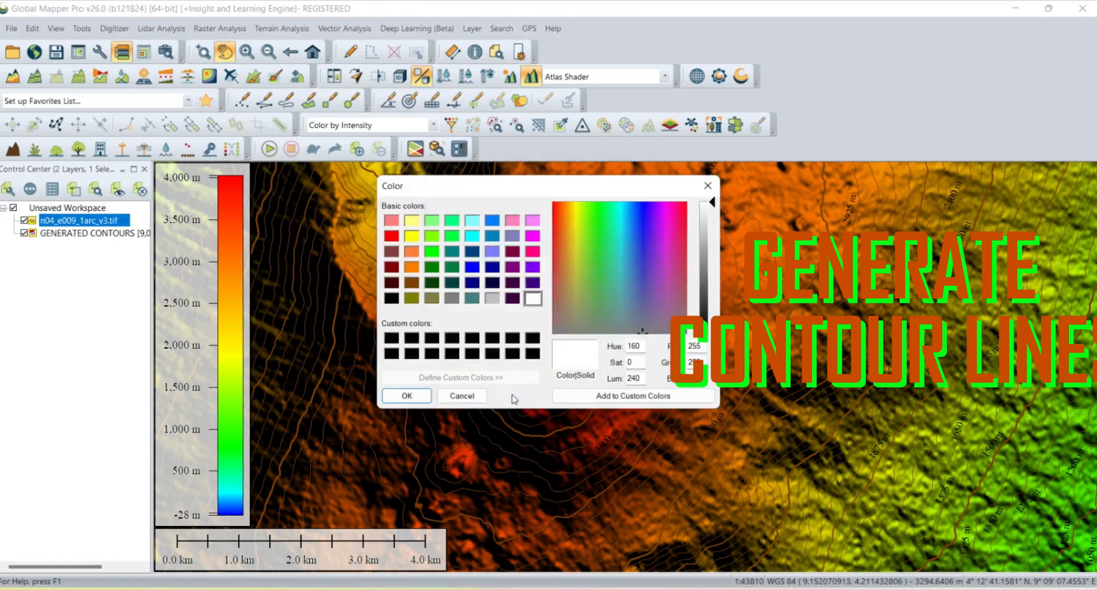
pyautogui.click(707, 185)
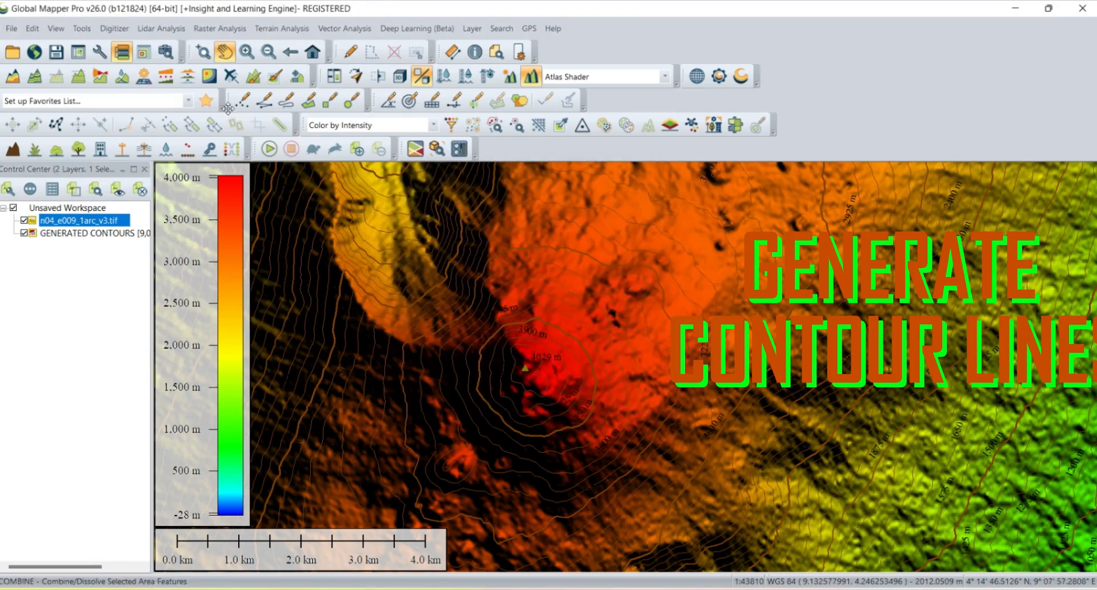
# - Switch the lidar colouring mode to Color by Elevation
pyautogui.click(433, 125)
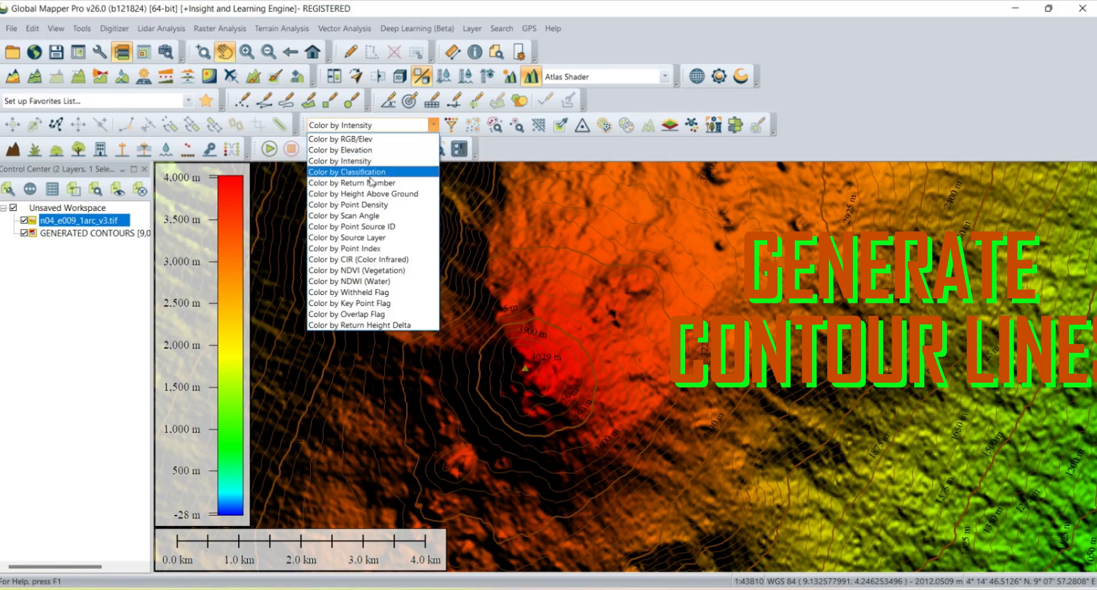
pyautogui.click(342, 151)
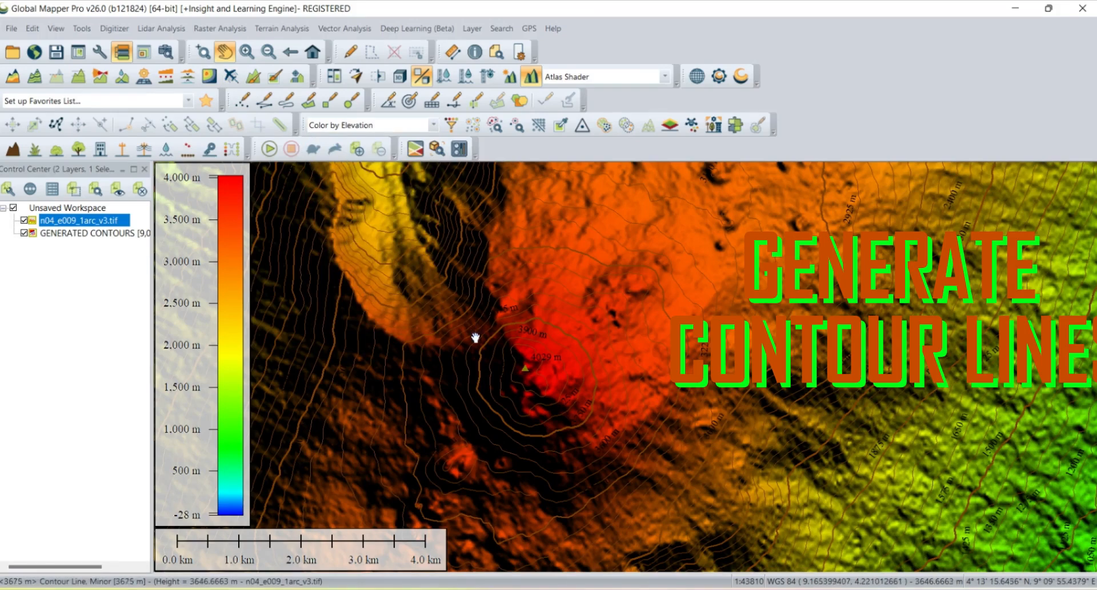
# - Zoom in and out around the summit to examine the contours over the coloured elevation layer
pyautogui.scroll(1, 479, 336)
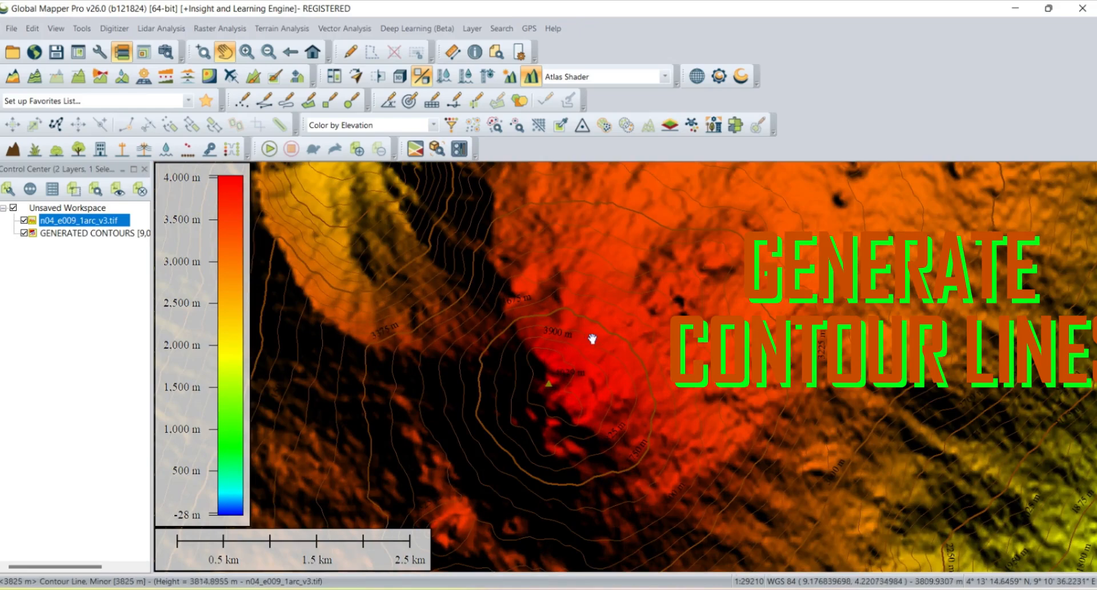
pyautogui.scroll(1, 623, 342)
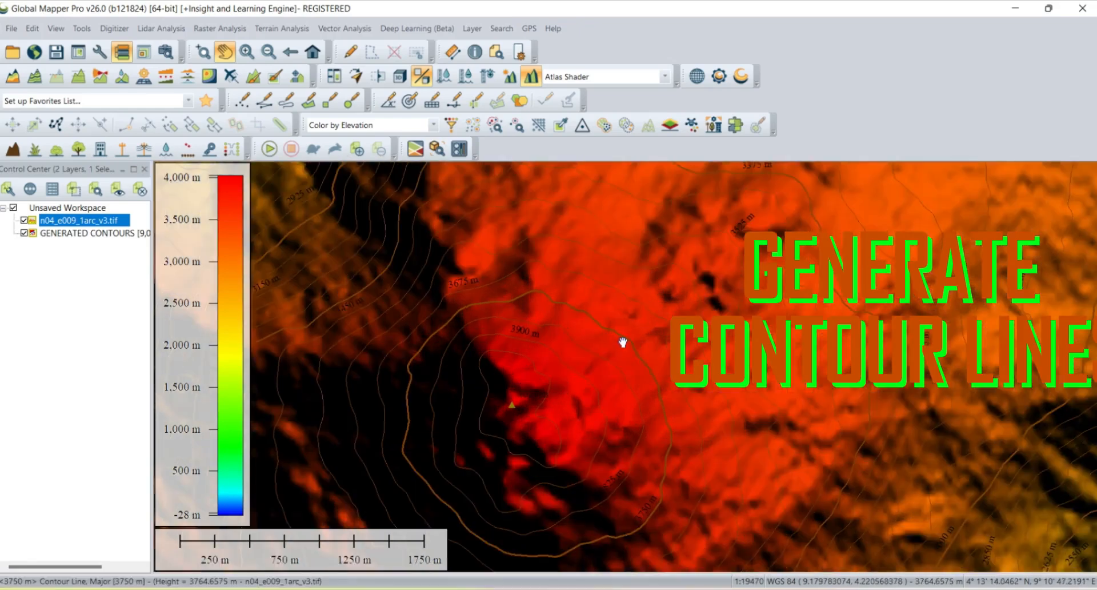
pyautogui.scroll(-1, 623, 341)
pyautogui.scroll(-4, 622, 342)
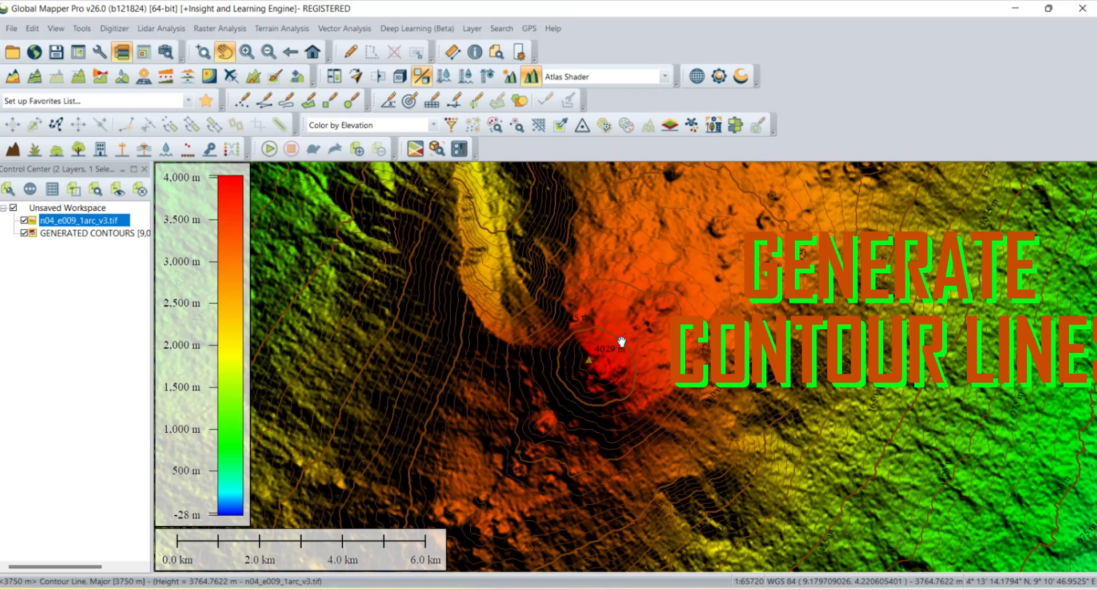
pyautogui.scroll(-1, 622, 342)
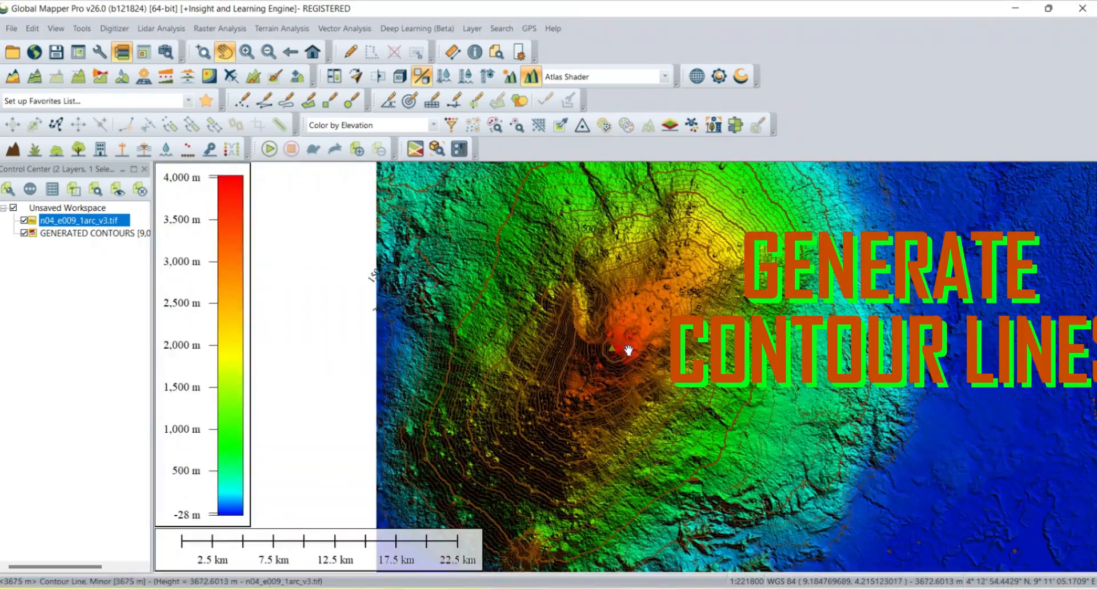
pyautogui.moveTo(624, 348); pyautogui.dragTo(655, 408)
pyautogui.scroll(-2, 655, 408)
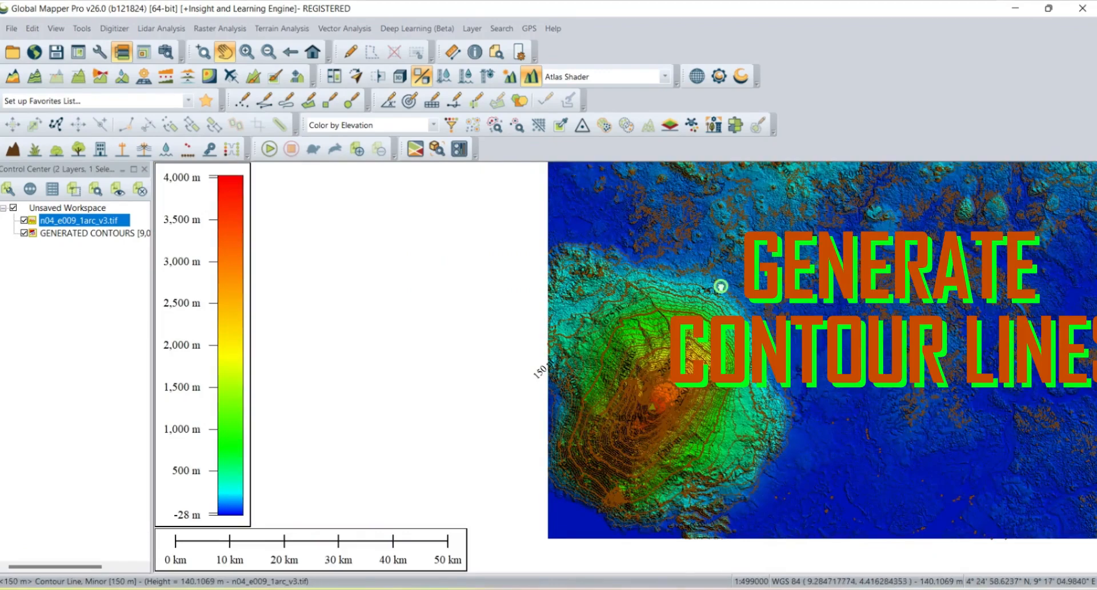
pyautogui.moveTo(721, 287); pyautogui.dragTo(459, 288)
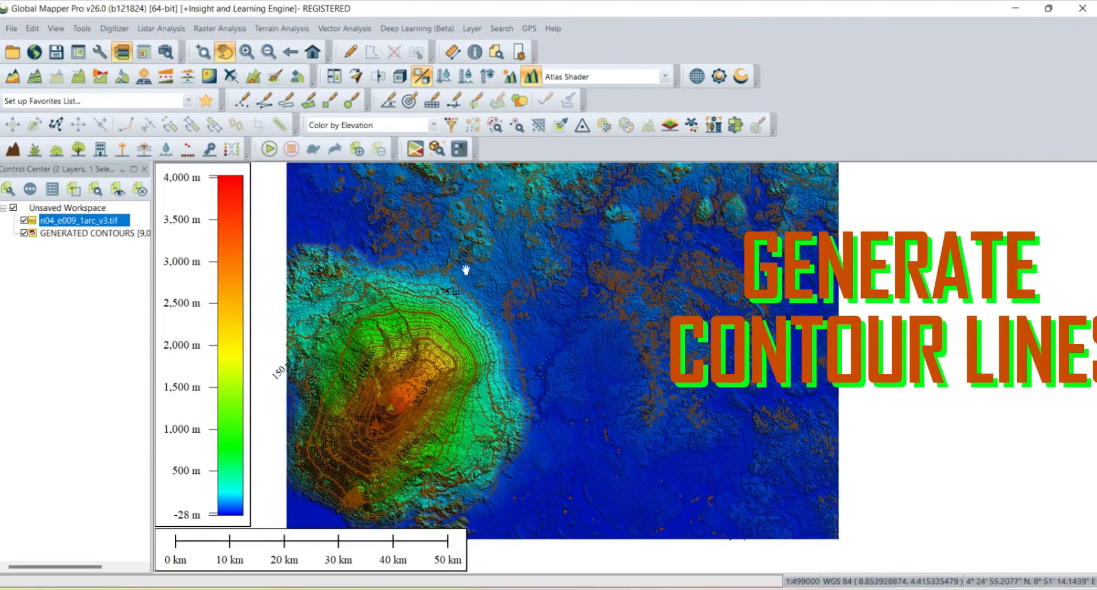
# - Pan and zoom across the eastern flank to examine the contours over the elevation shading
pyautogui.scroll(2, 438, 343)
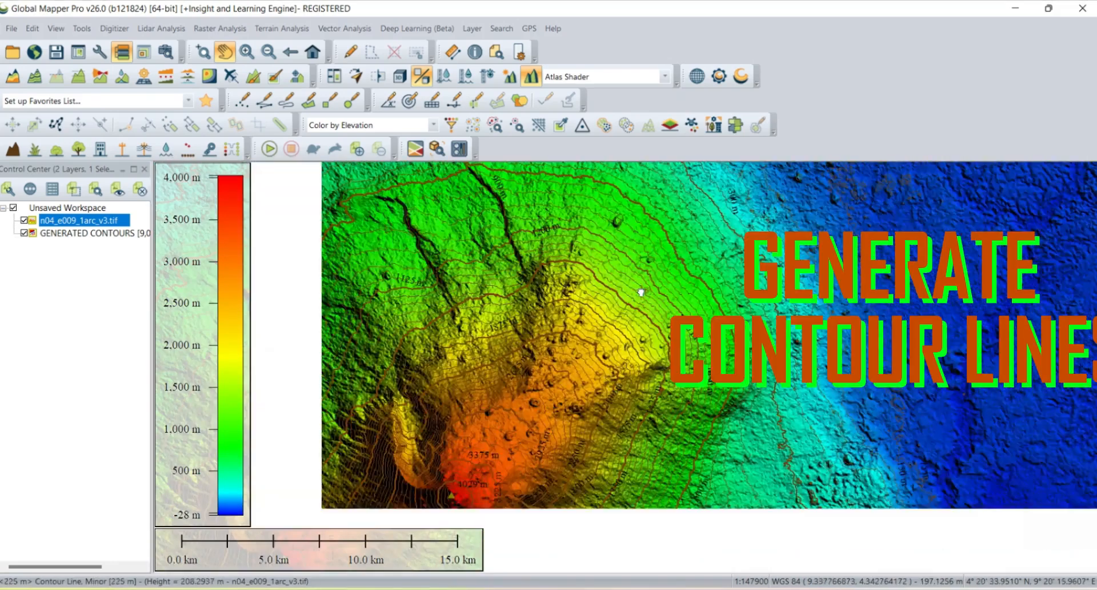
pyautogui.moveTo(640, 292); pyautogui.dragTo(699, 264)
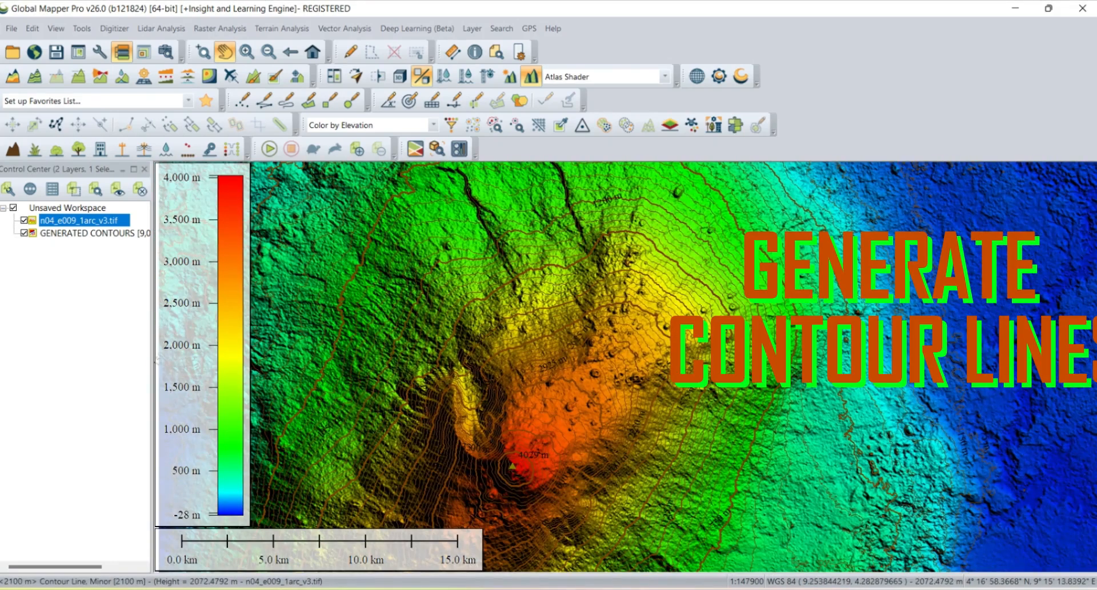
pyautogui.scroll(1, 680, 326)
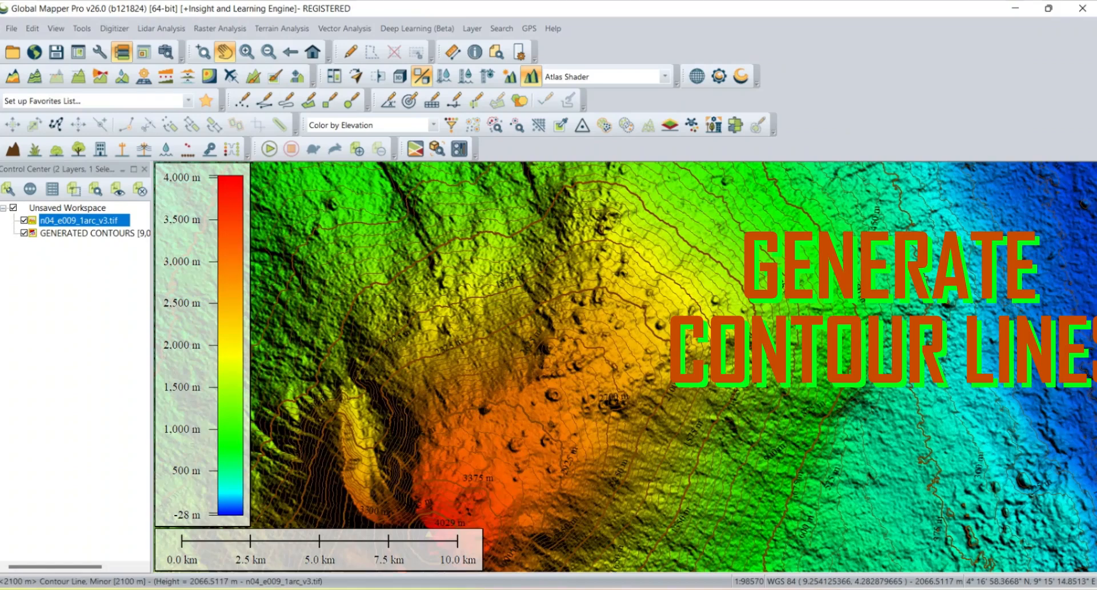
pyautogui.moveTo(569, 387); pyautogui.dragTo(619, 312)
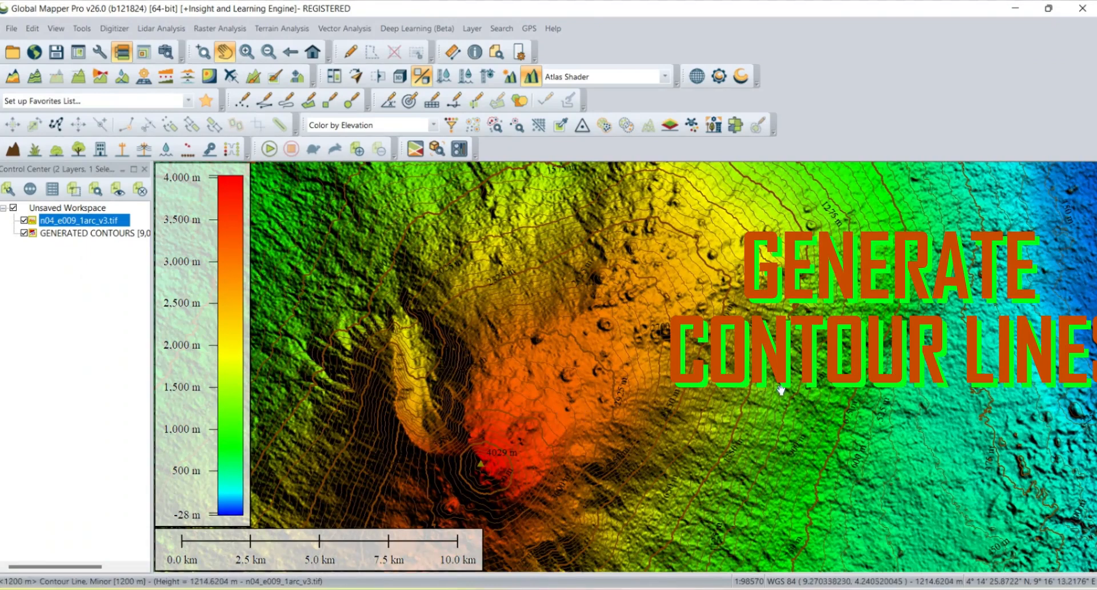
pyautogui.scroll(1, 782, 391)
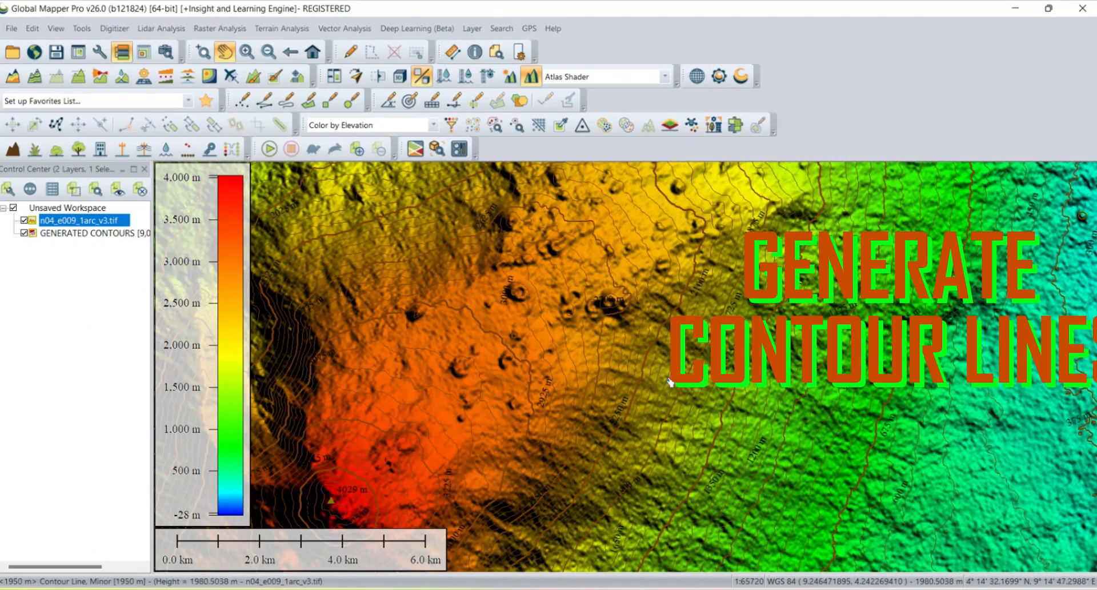
pyautogui.moveTo(669, 382); pyautogui.dragTo(620, 369)
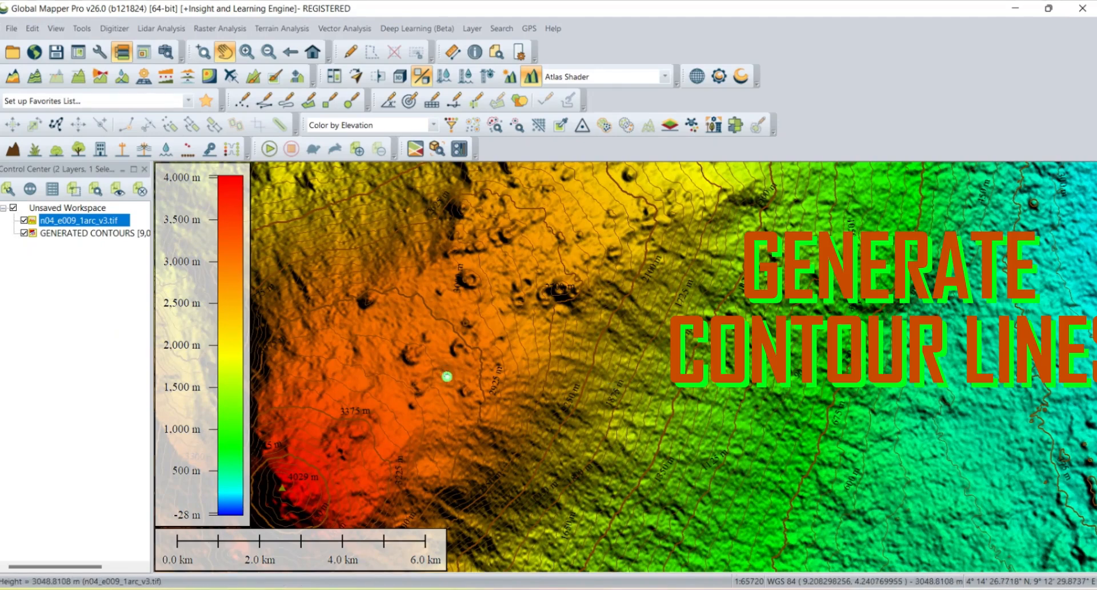
pyautogui.moveTo(447, 376); pyautogui.dragTo(656, 338)
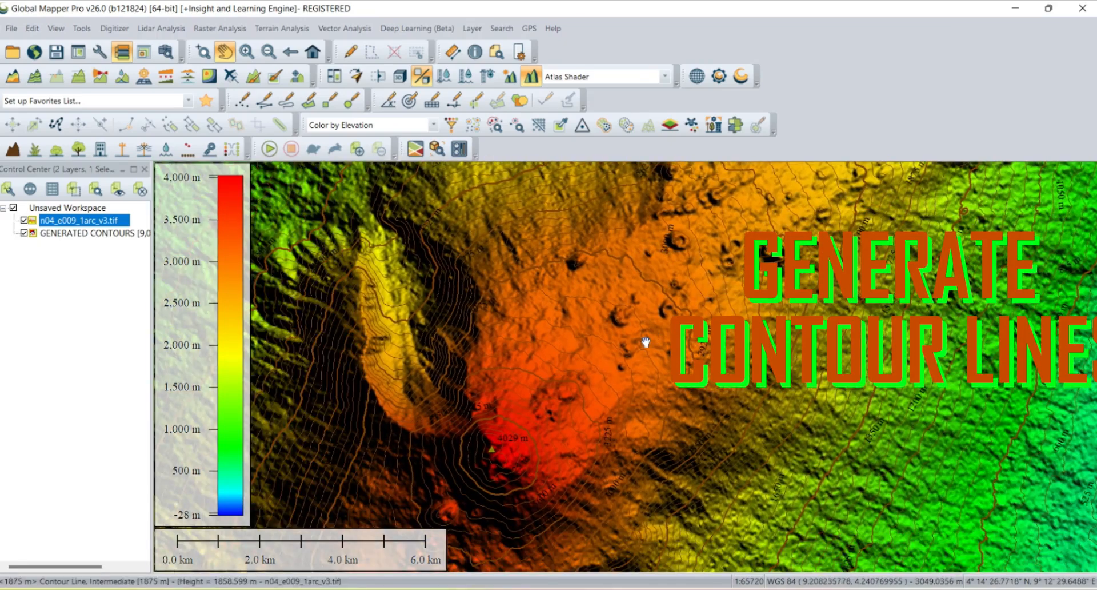